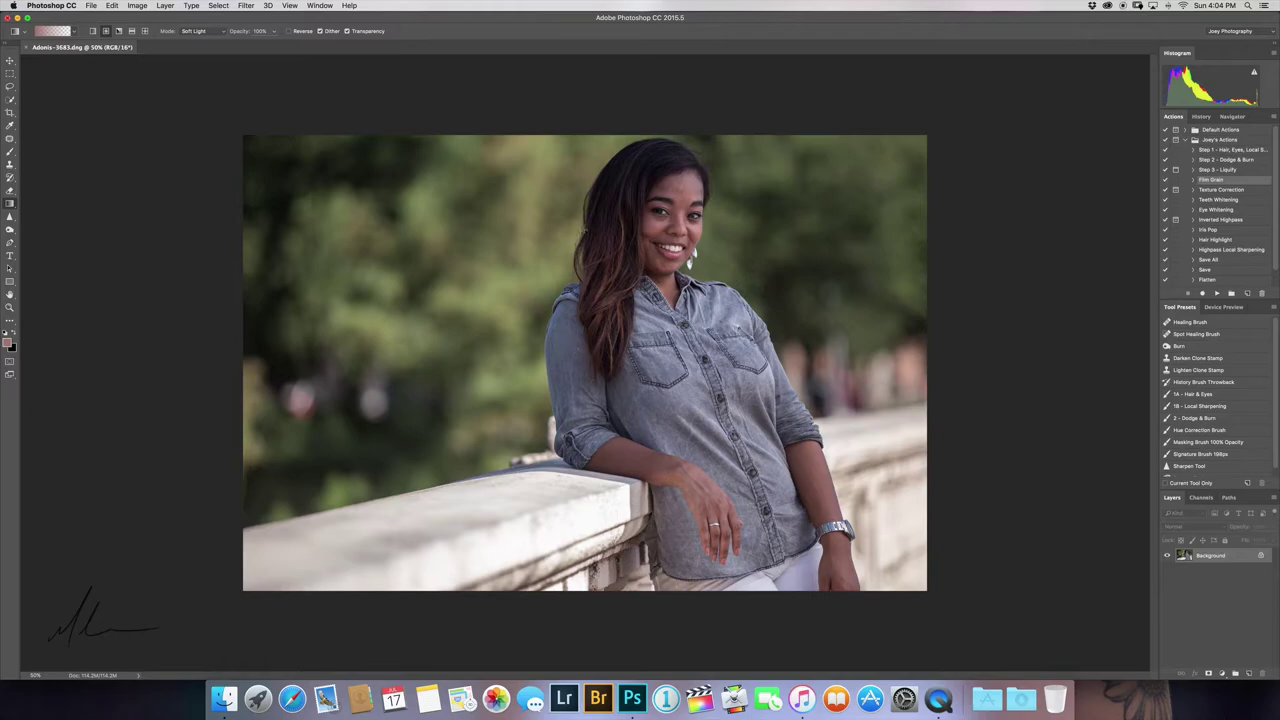
- Add a Black & White adjustment layer and zoom in on the face in greyscale
scroll(700, 300, up, 5)
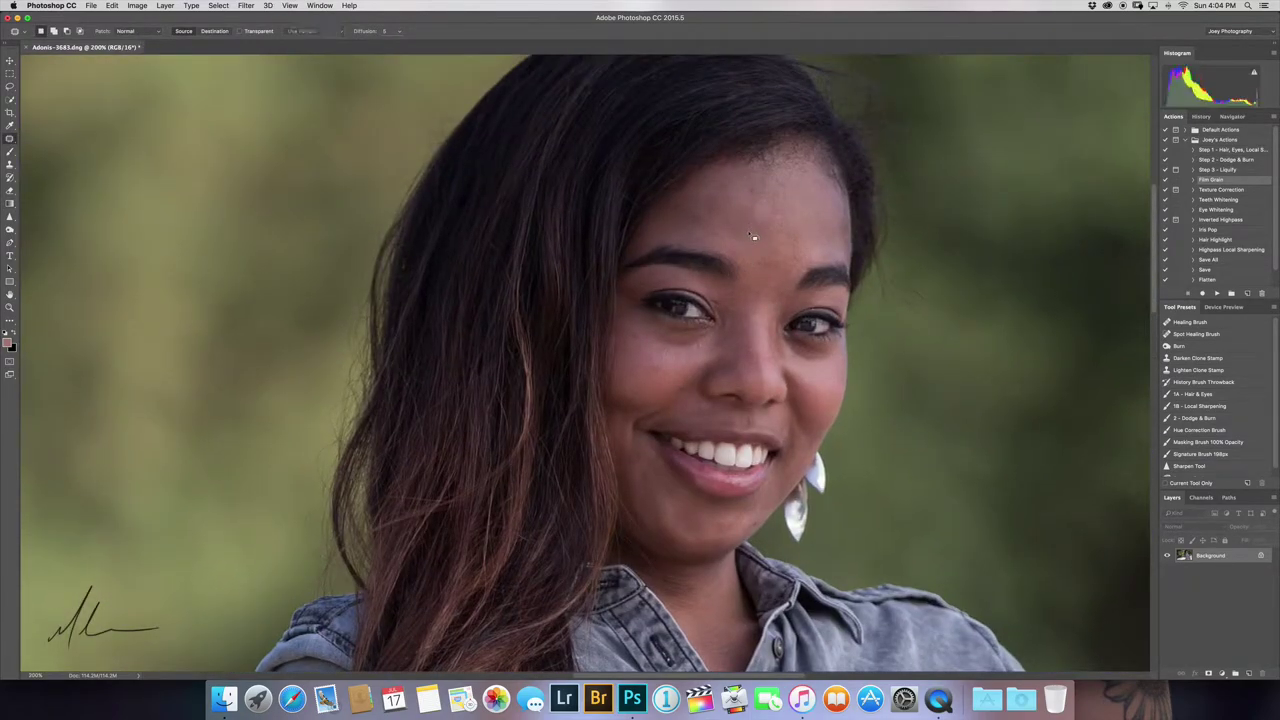
click(1222, 673)
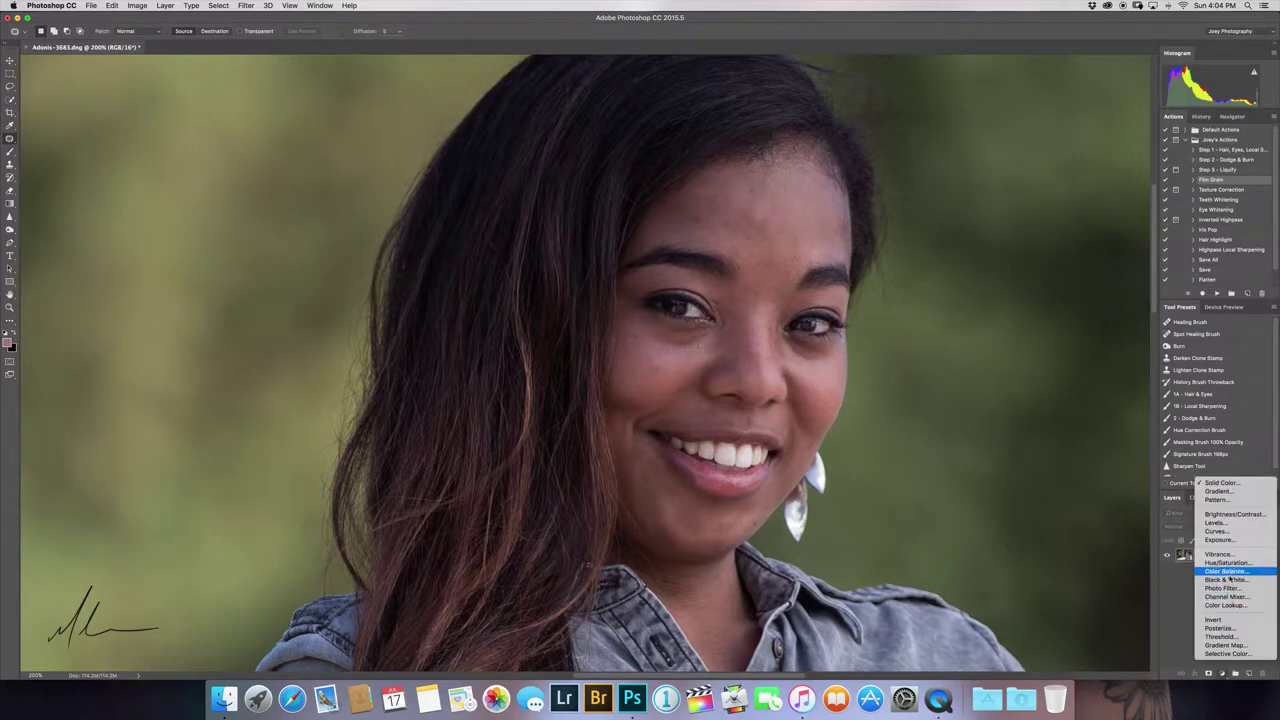
click(1222, 579)
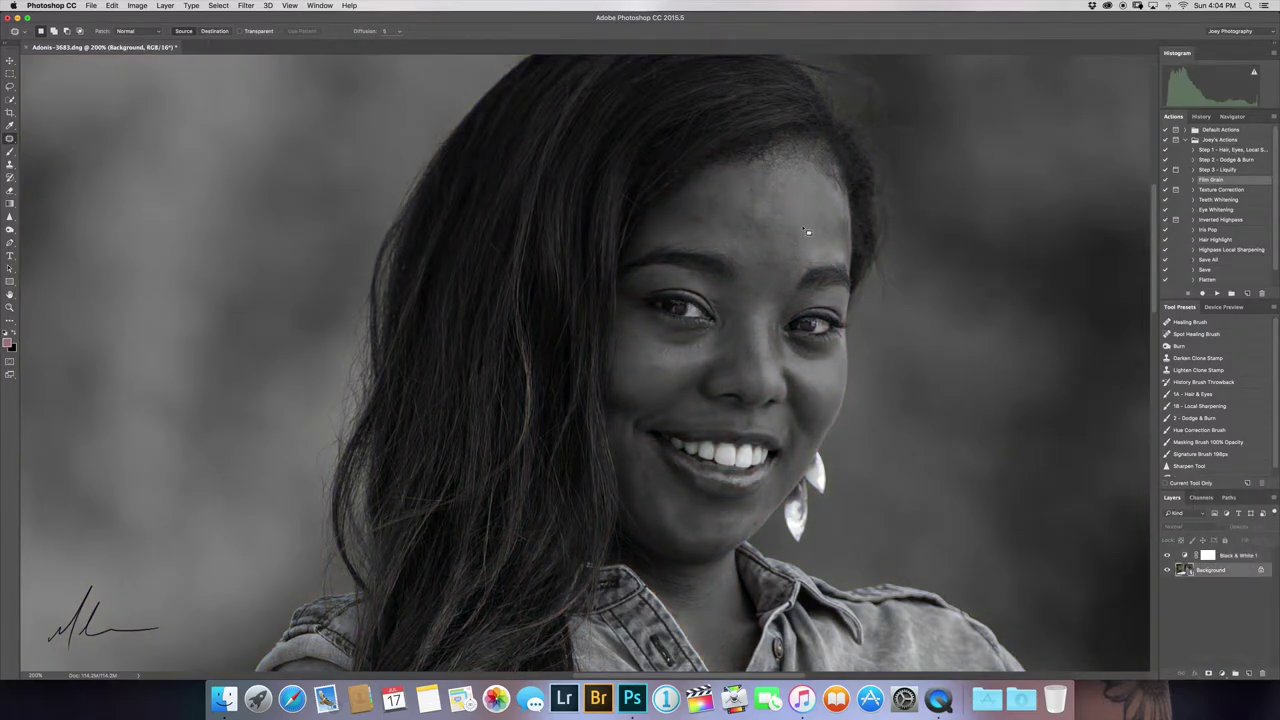
scroll(808, 232, up, 1)
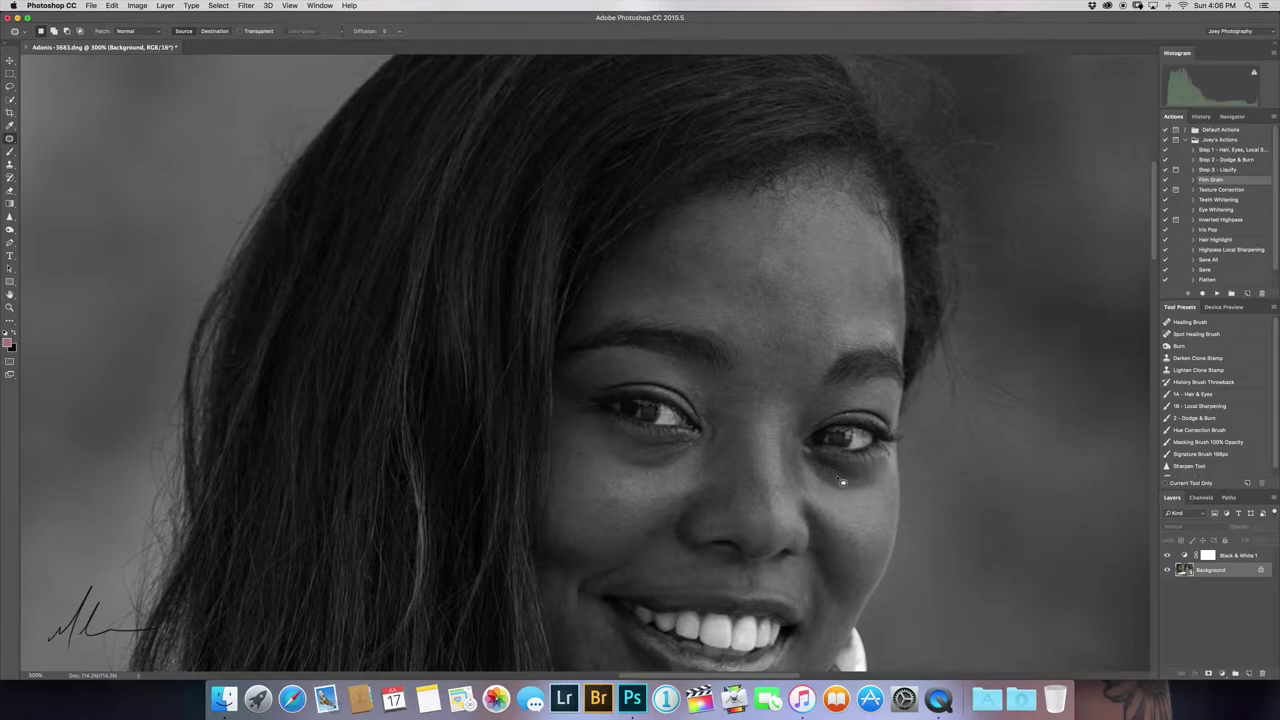
- Fit the whole photo in the window and hide the Black & White layer
scroll(857, 574, down, 5)
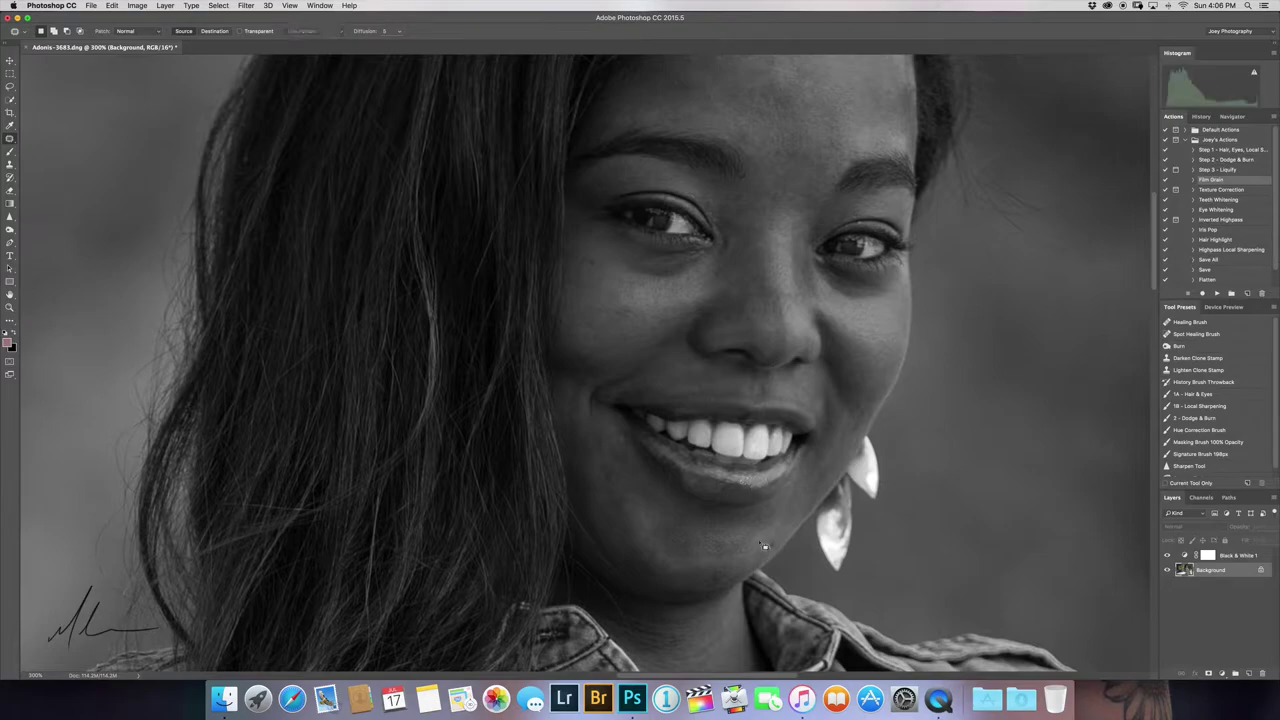
scroll(707, 511, down, 2)
key(super+0)
click(1167, 555)
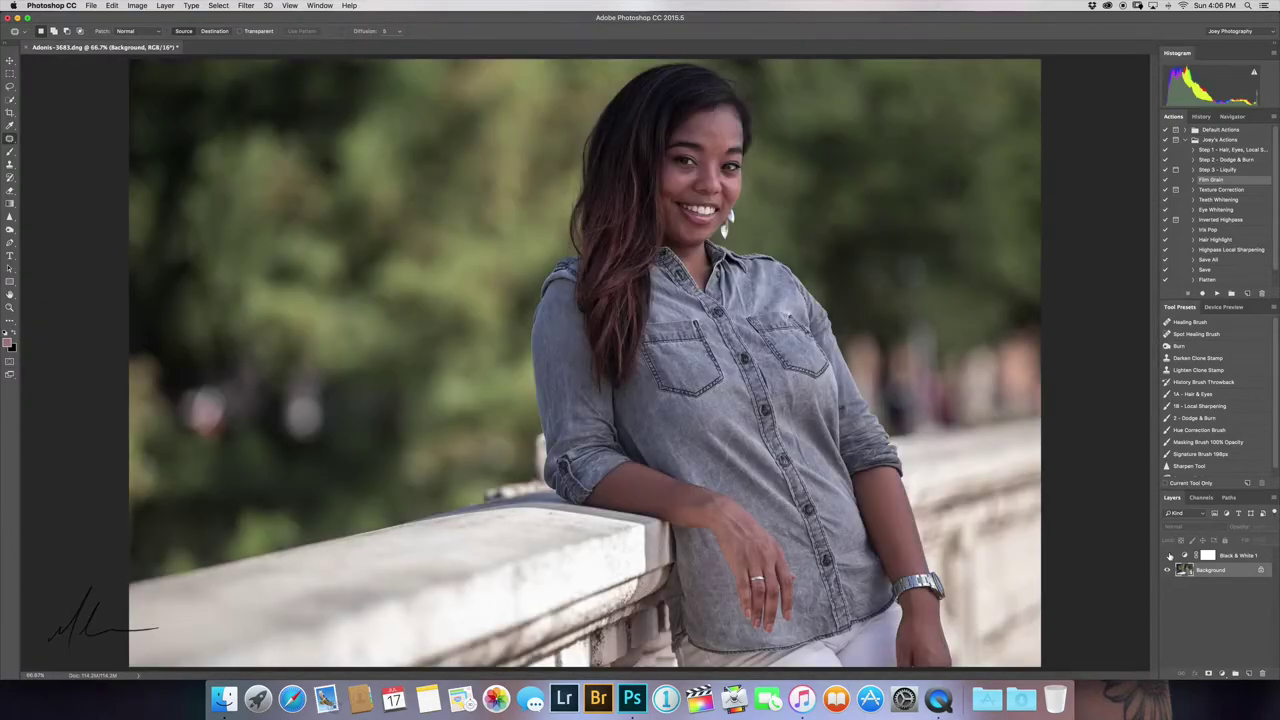
- Play the Dani Diamond retouch action with a Dust & Scratches radius of 10
click(1167, 555)
key(F1)
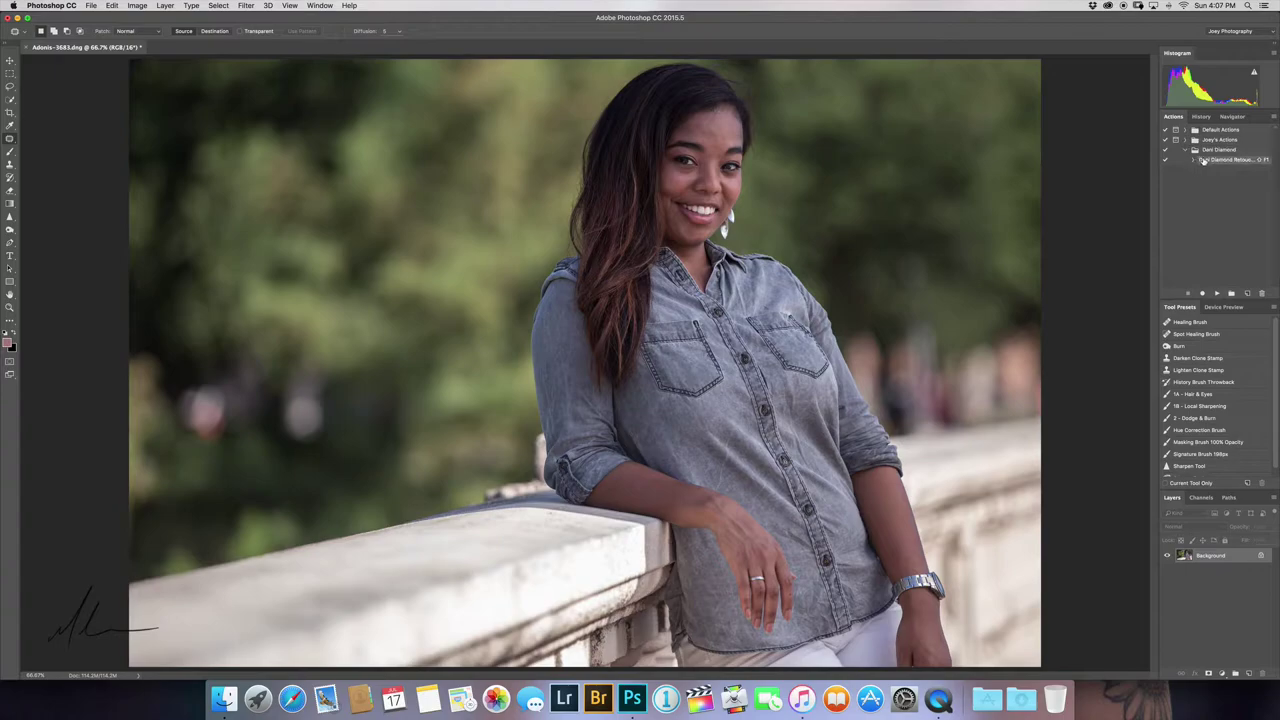
key(Down)
key(Down)
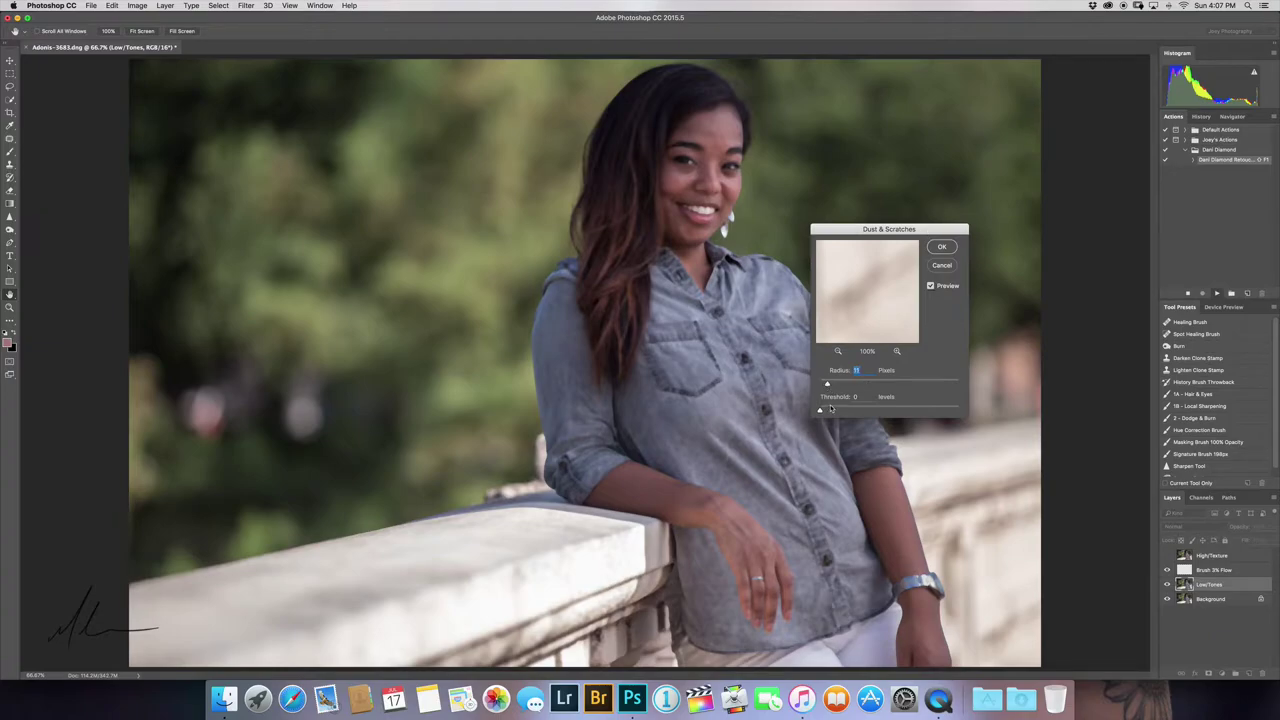
key(Return)
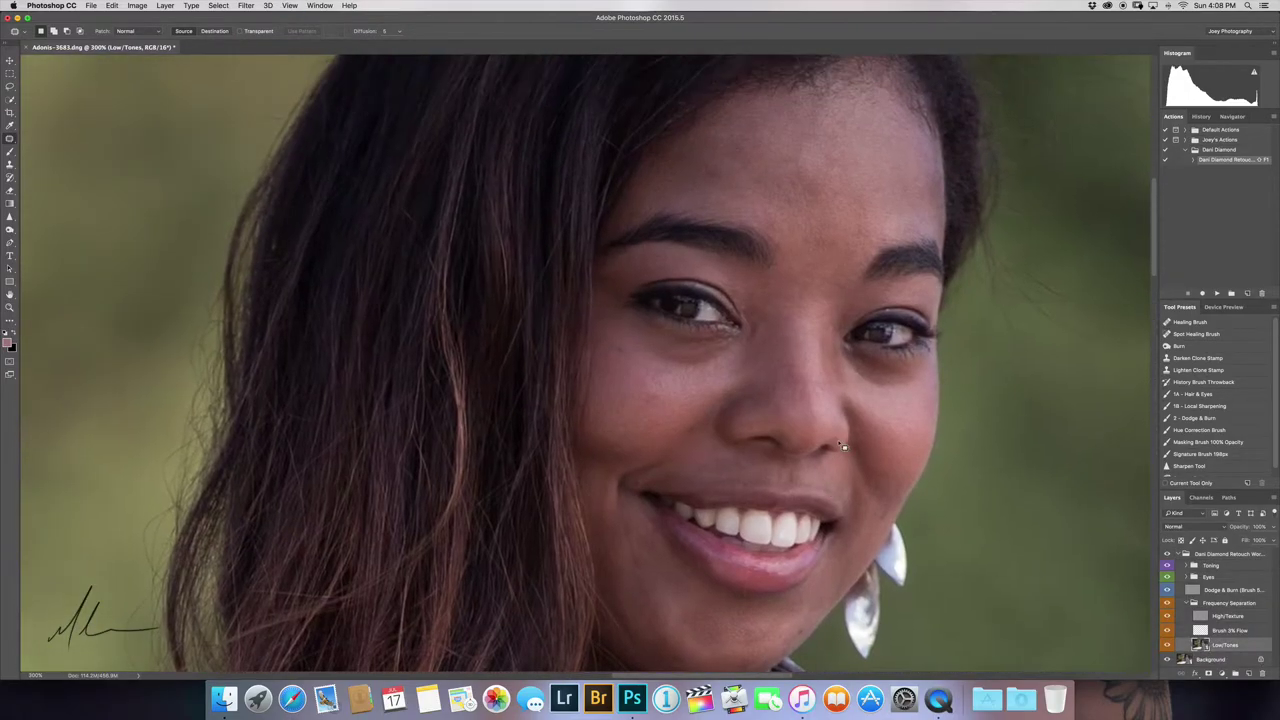
- Lasso the forehead and apply the 12 px Gaussian Blur action to it
click(10, 86)
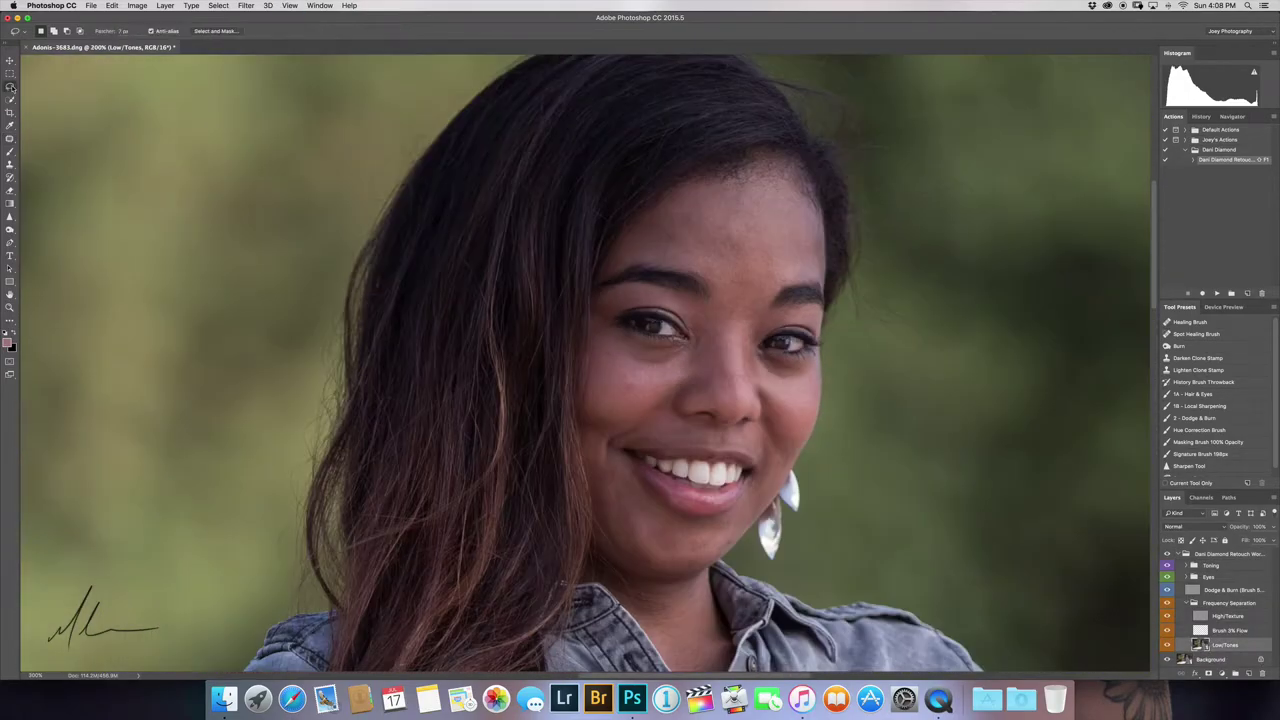
key(shift+F1)
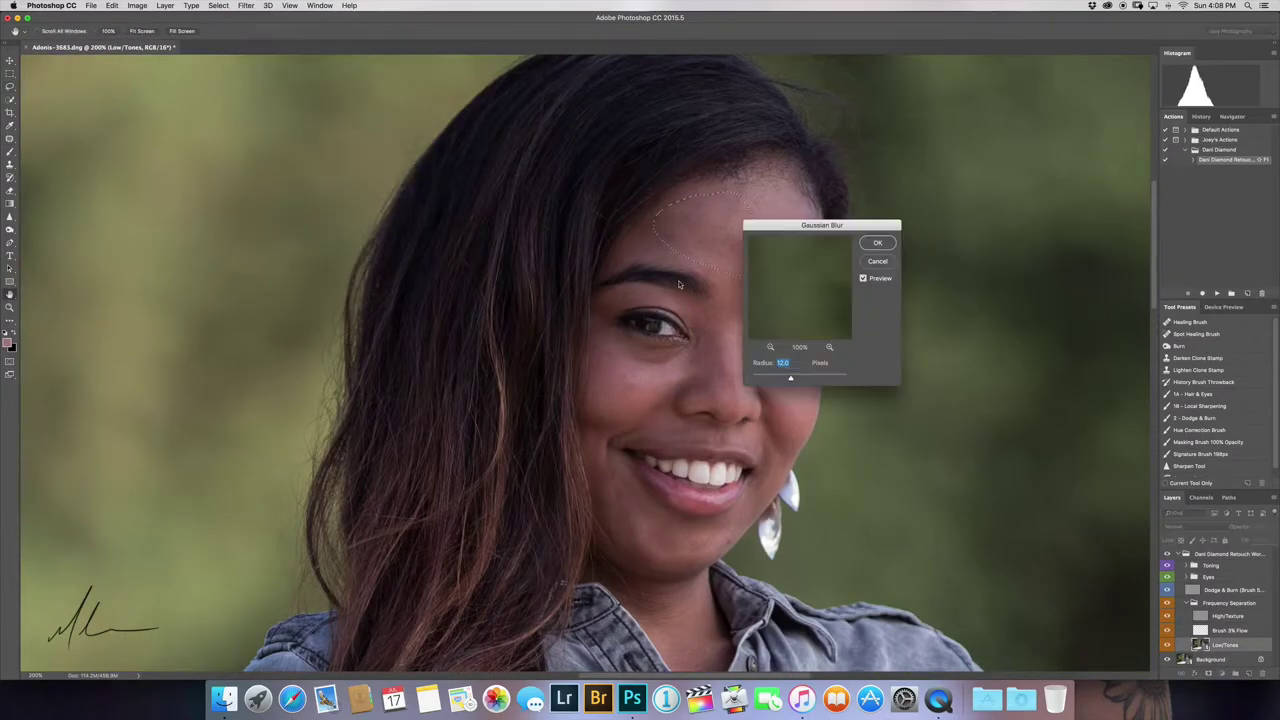
key(Return)
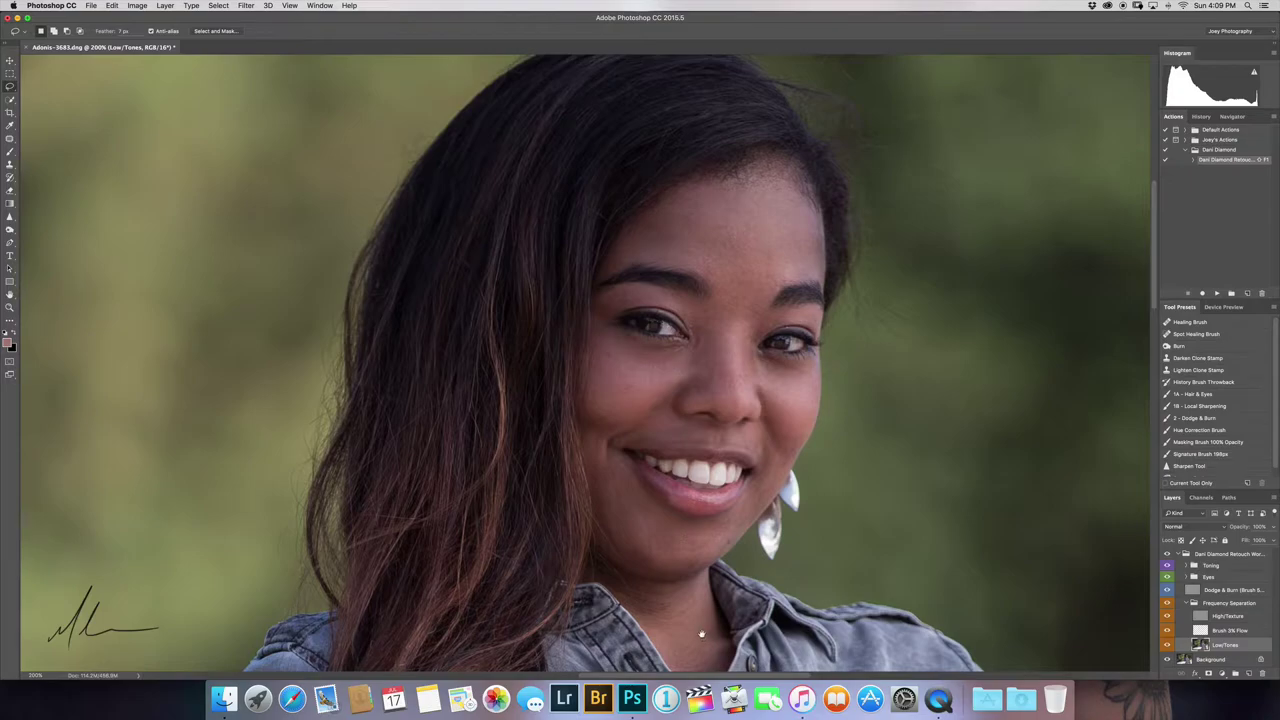
drag(703, 637, 689, 503)
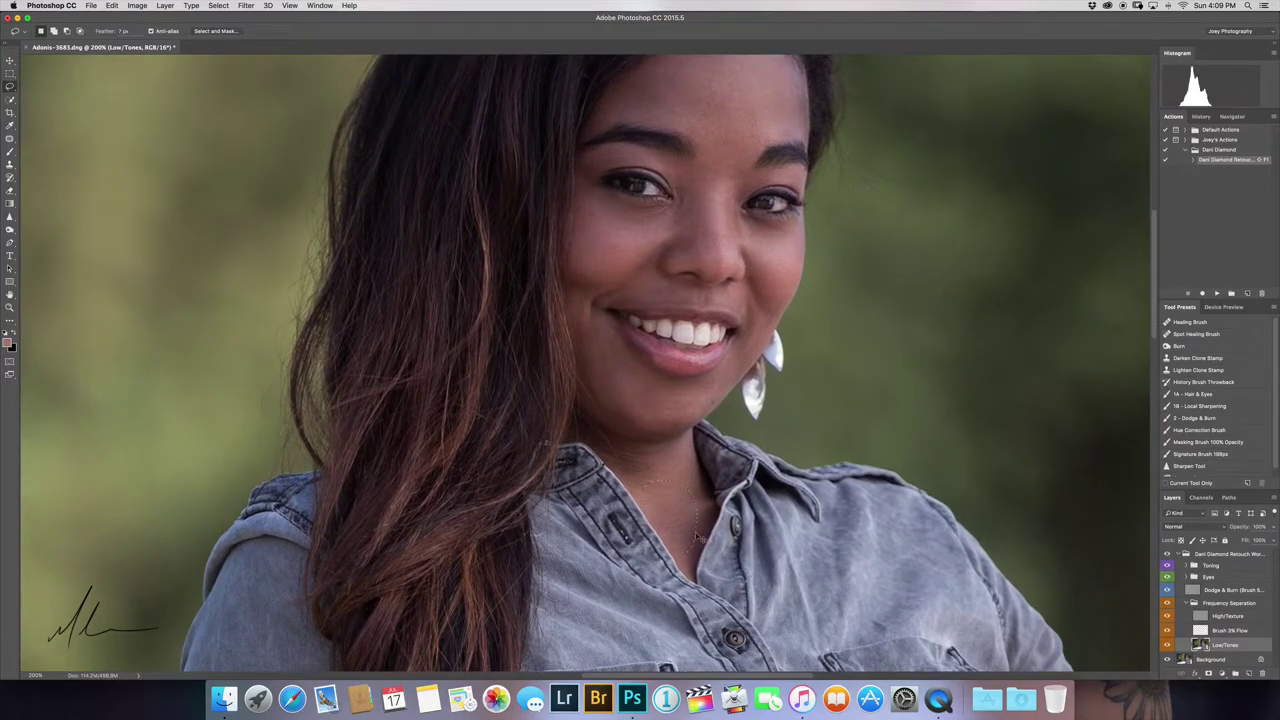
scroll(680, 550, down, 5)
scroll(657, 566, down, 5)
scroll(600, 480, down, 5)
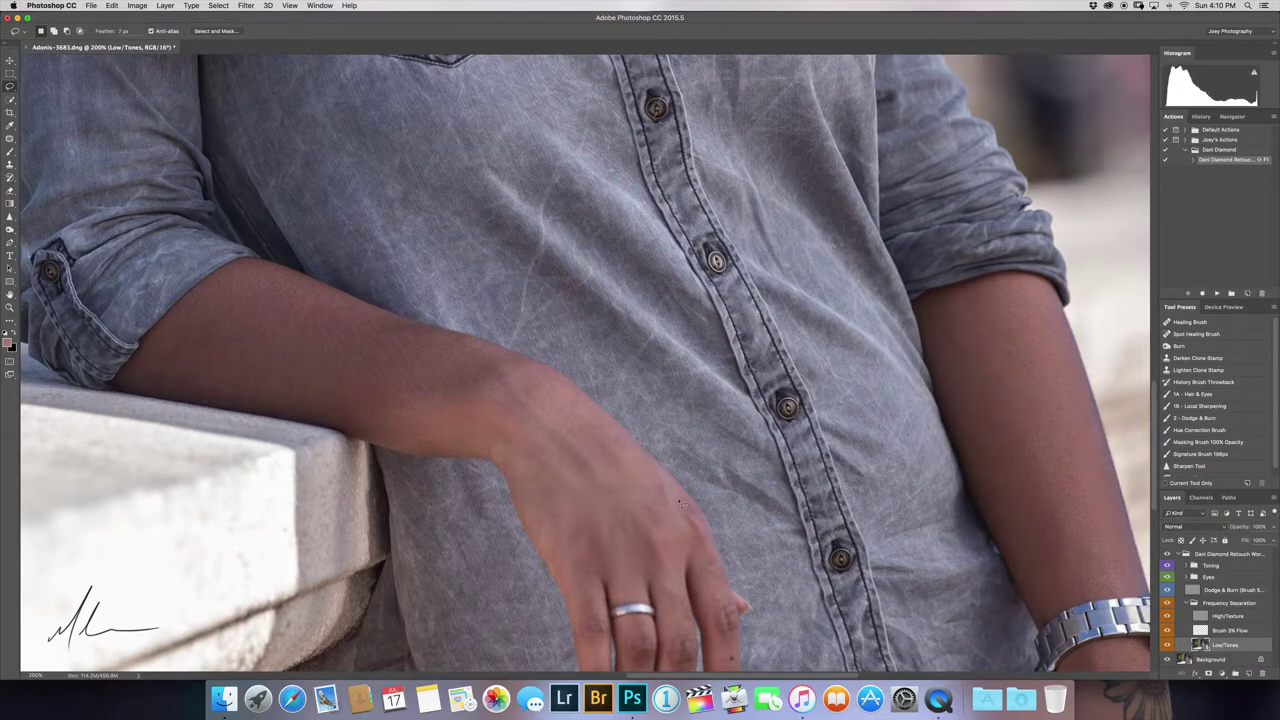
scroll(920, 543, down, 5)
scroll(920, 543, right, 3)
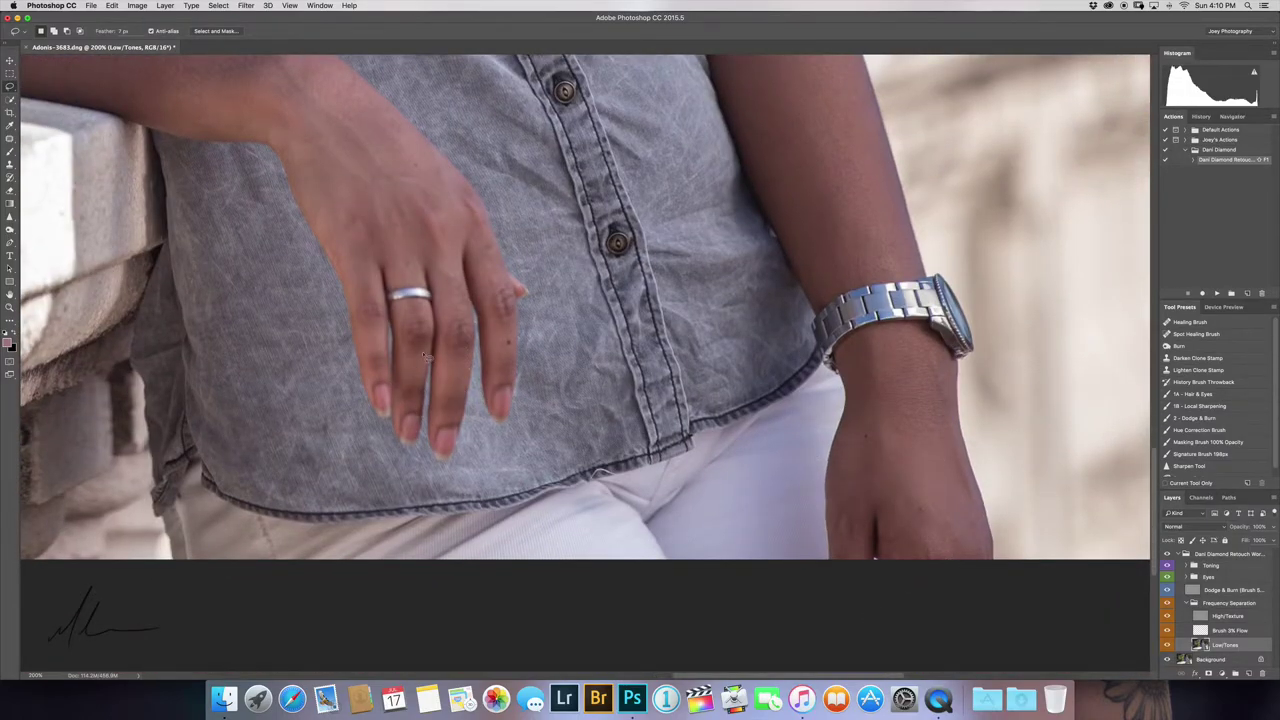
drag(418, 345, 376, 340)
click(515, 298)
key(super+0)
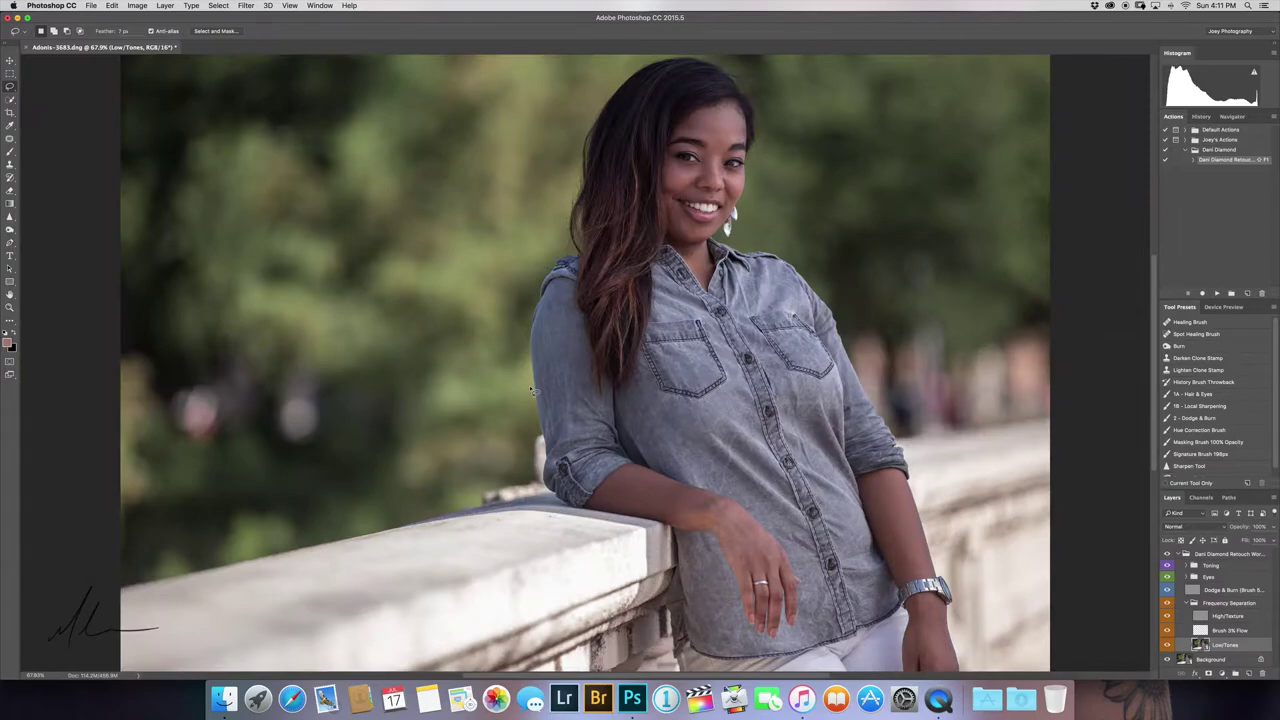
- On the Dodge & Burn layer, set up a white brush at 5% opacity
click(1226, 632)
click(1230, 590)
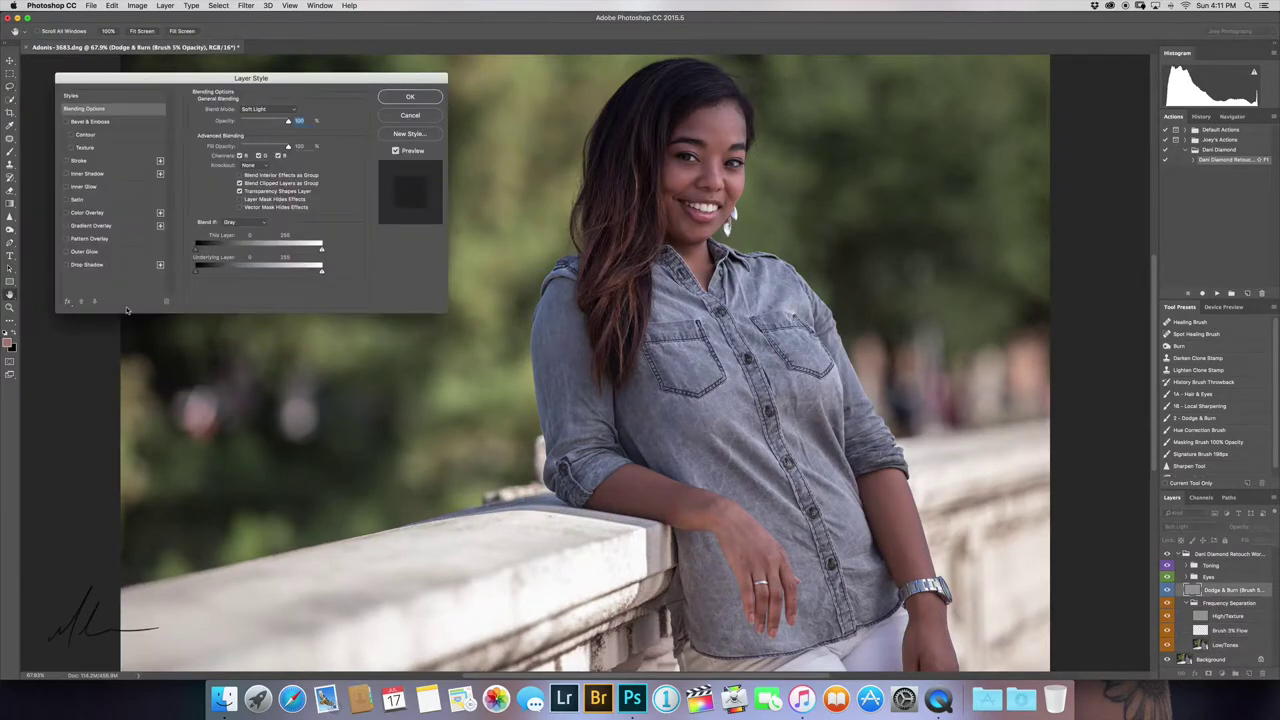
key(b)
click(41, 31)
key(Escape)
key(d)
key(0)
key(5)
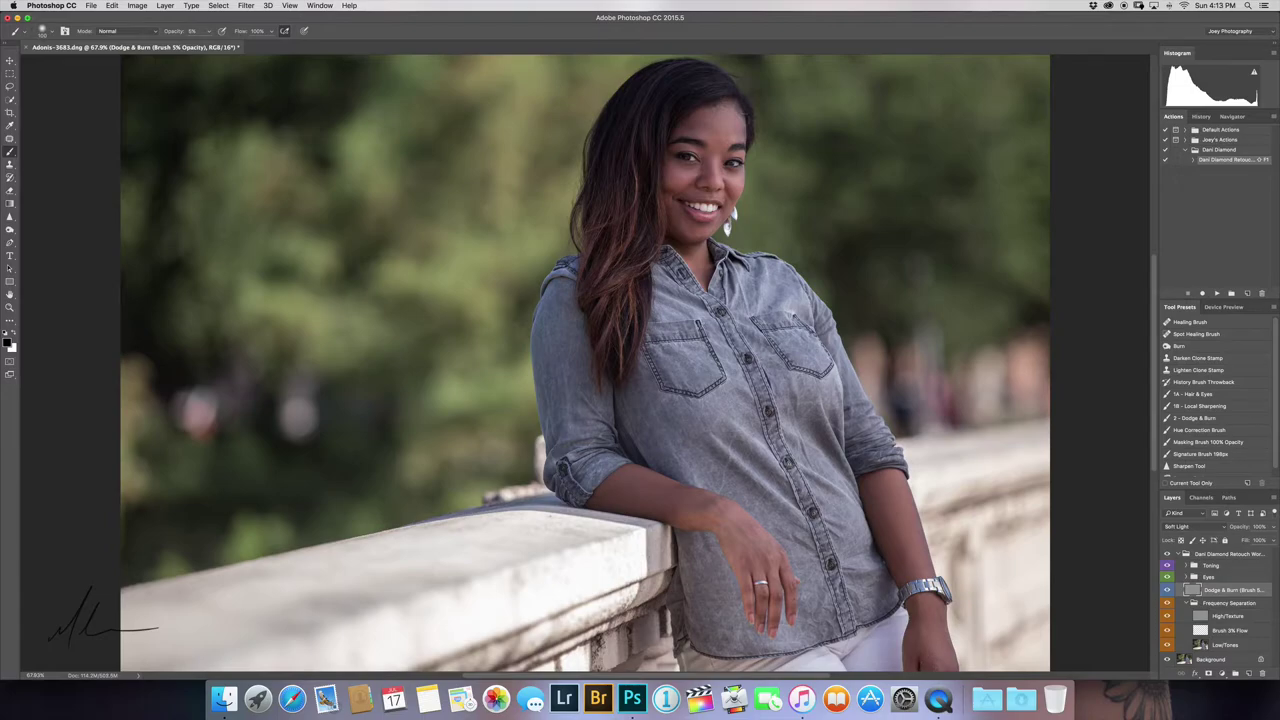
key(x)
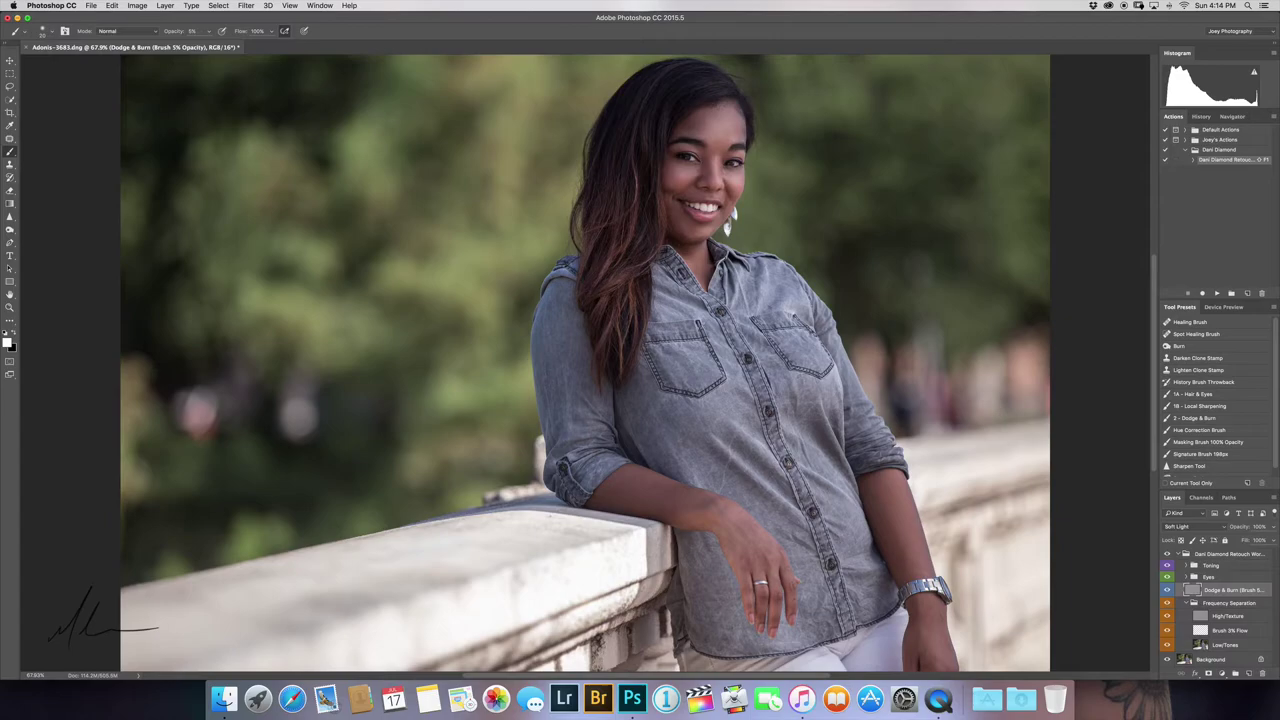
- Swap back to black paint and zoom out to 50% so the portrait has margins
scroll(760, 491, up, 5)
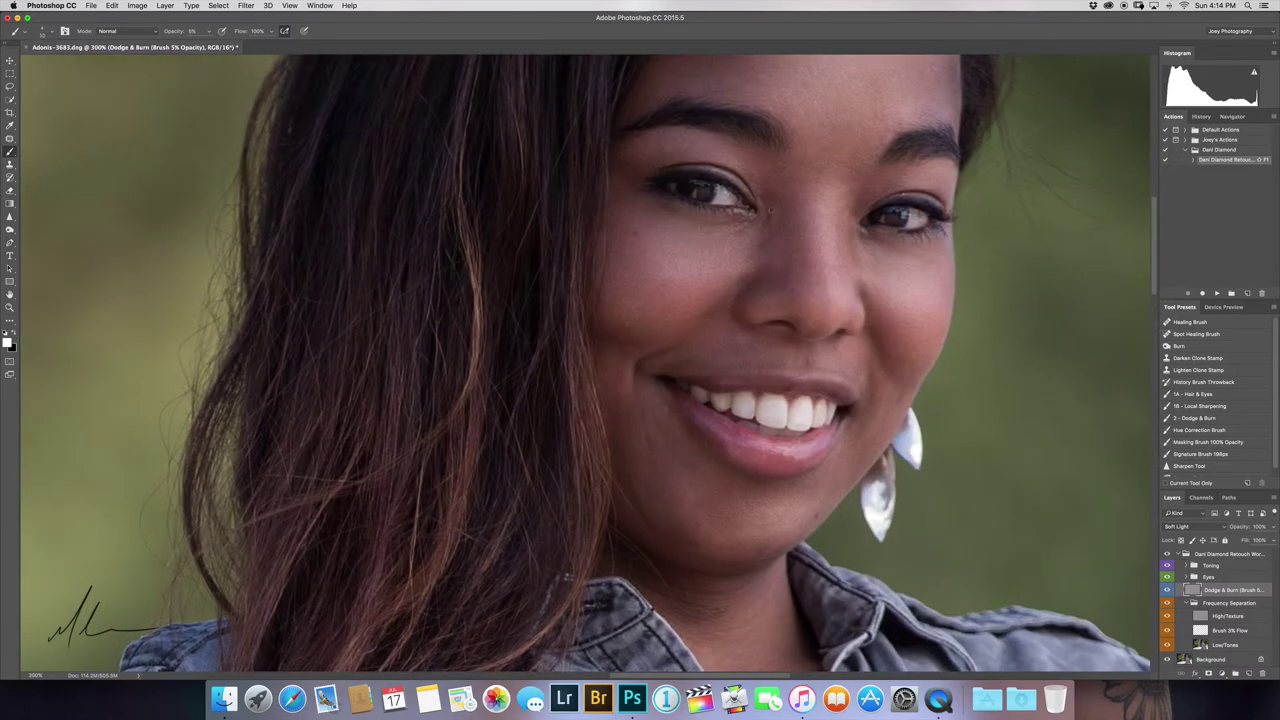
key(x)
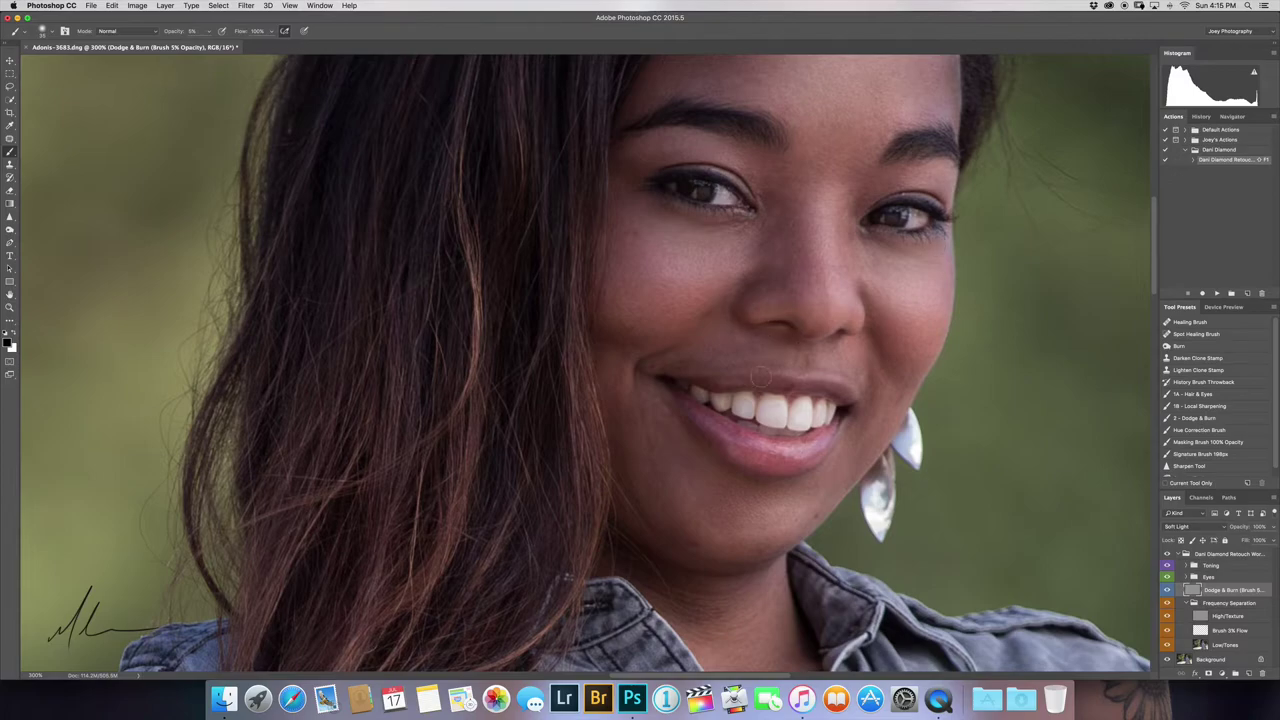
key(super+0)
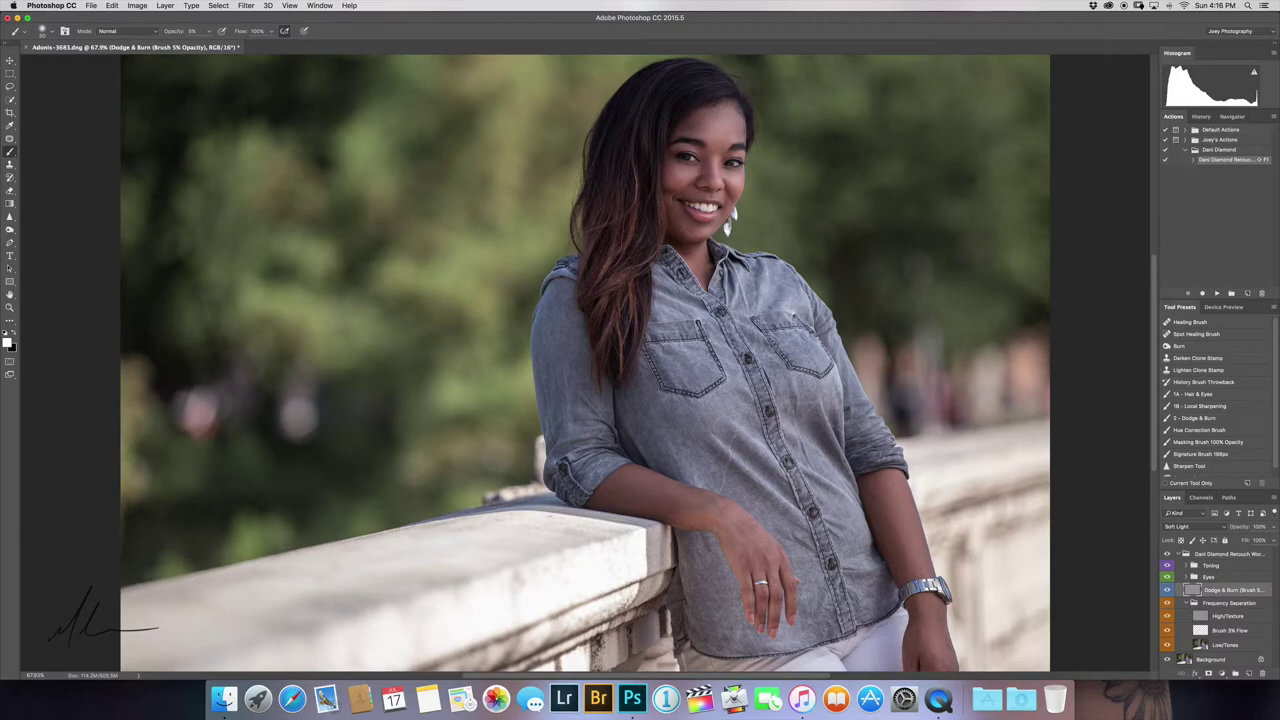
key(super+minus)
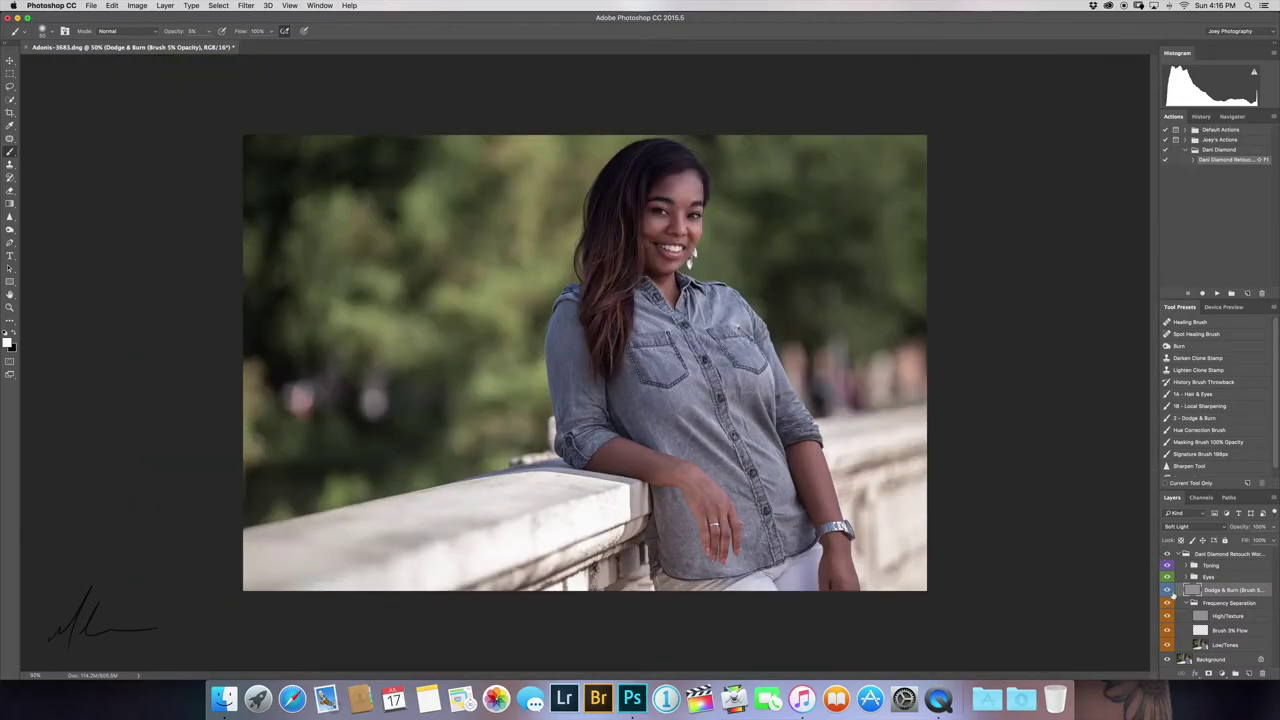
- Paint white on the Sharpen, Teeth & Eye Whitening, and Eye Brighten #1 and #2 layers
click(1210, 577)
click(1245, 648)
key(super+1)
key(x)
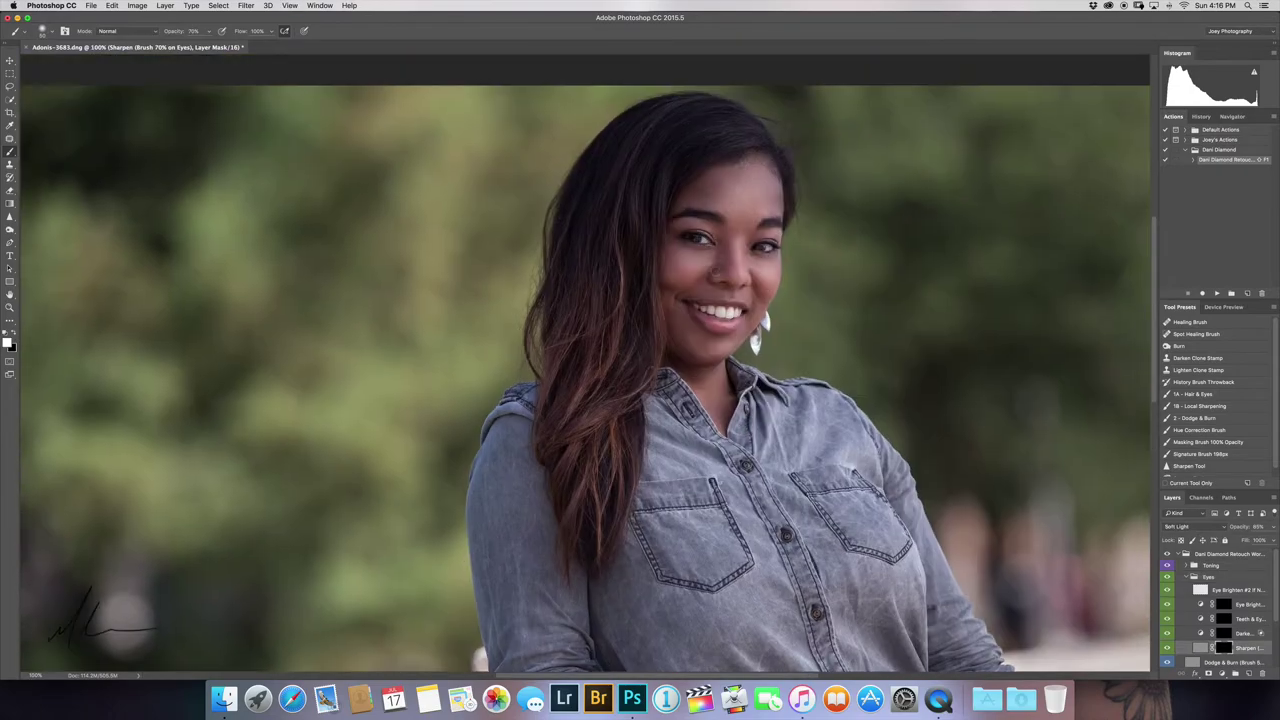
click(1245, 619)
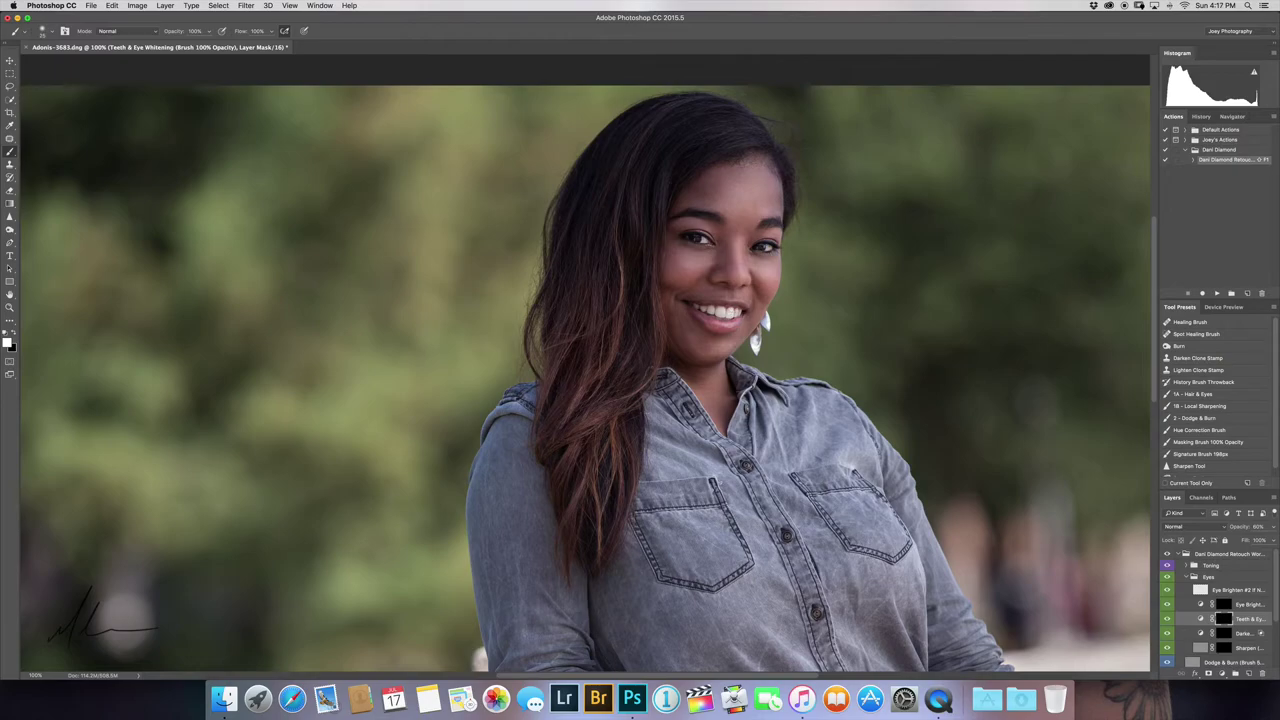
scroll(684, 228, up, 2)
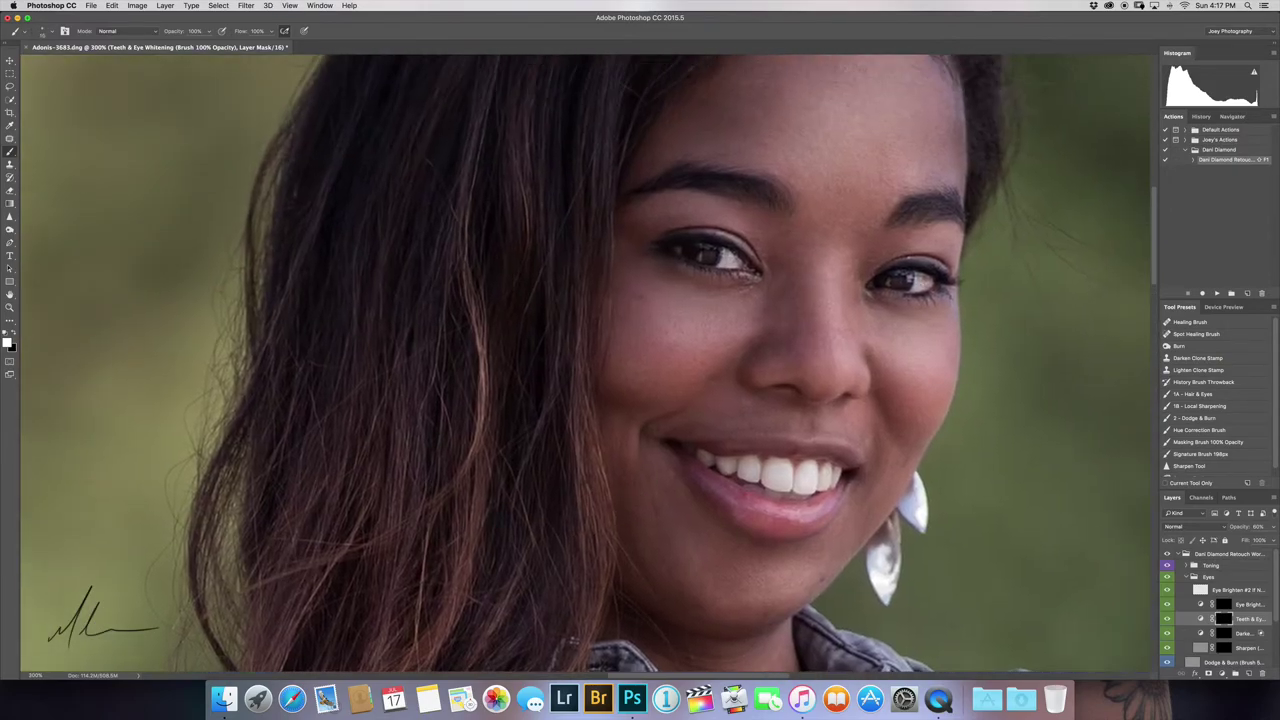
key(alt+bracketright)
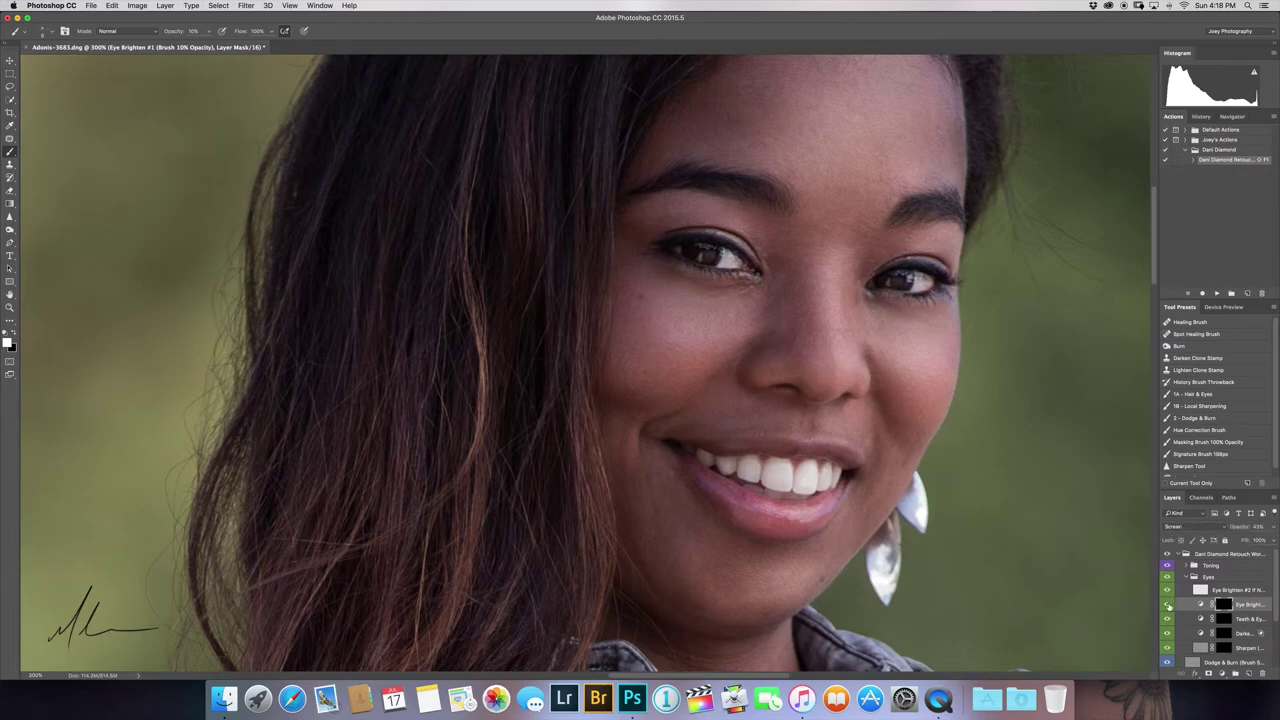
key(alt+bracketright)
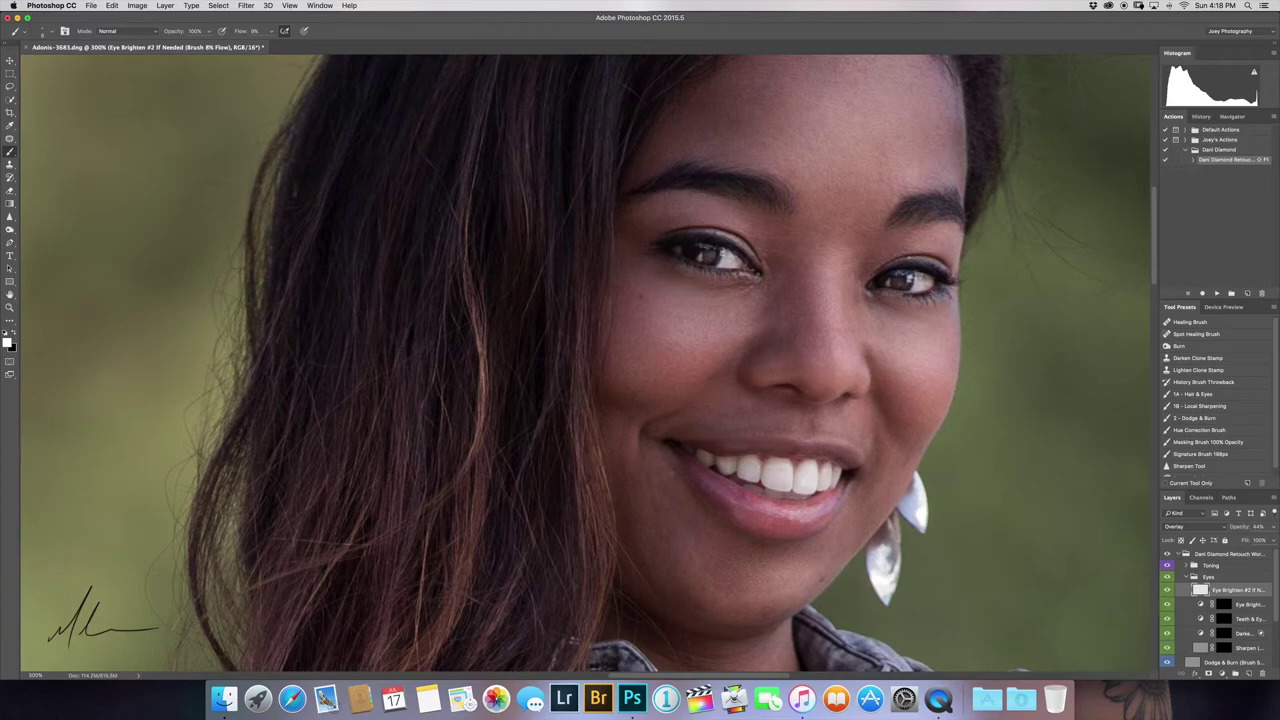
key(super+0)
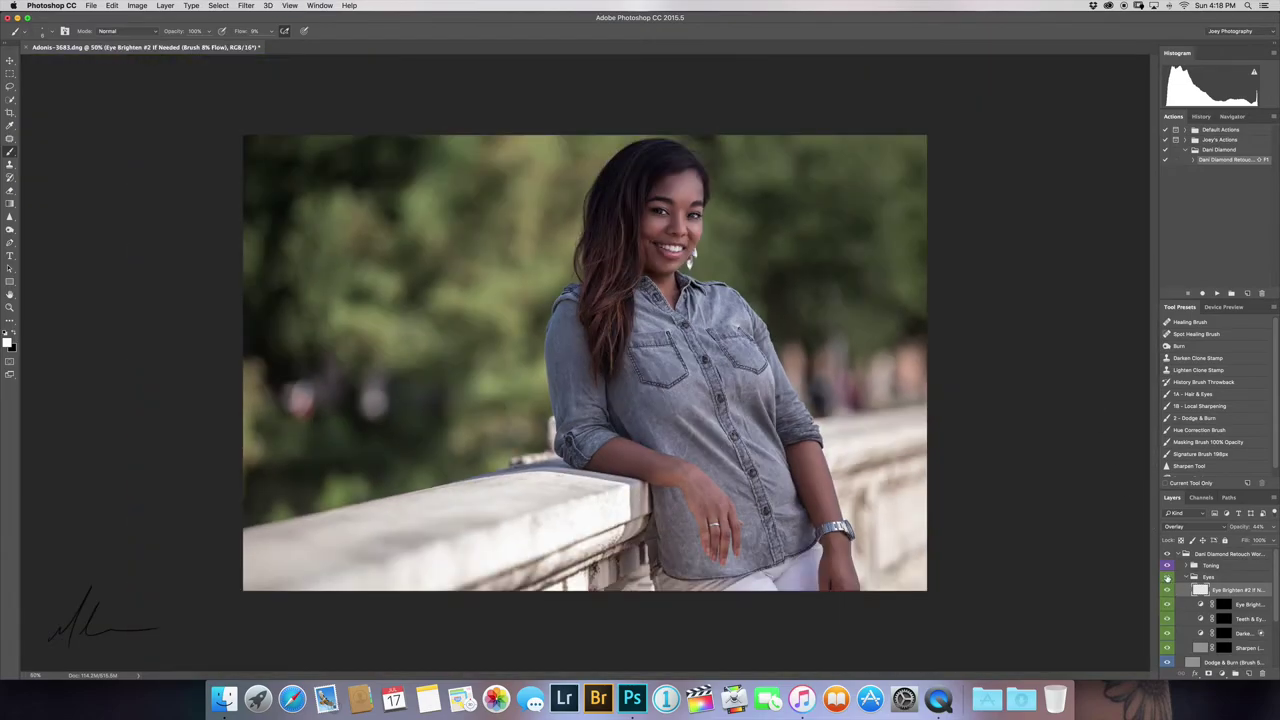
- Nudge the Toning group's Color Balance toward magenta and yellow, comparing it on and off
click(1187, 578)
click(1187, 566)
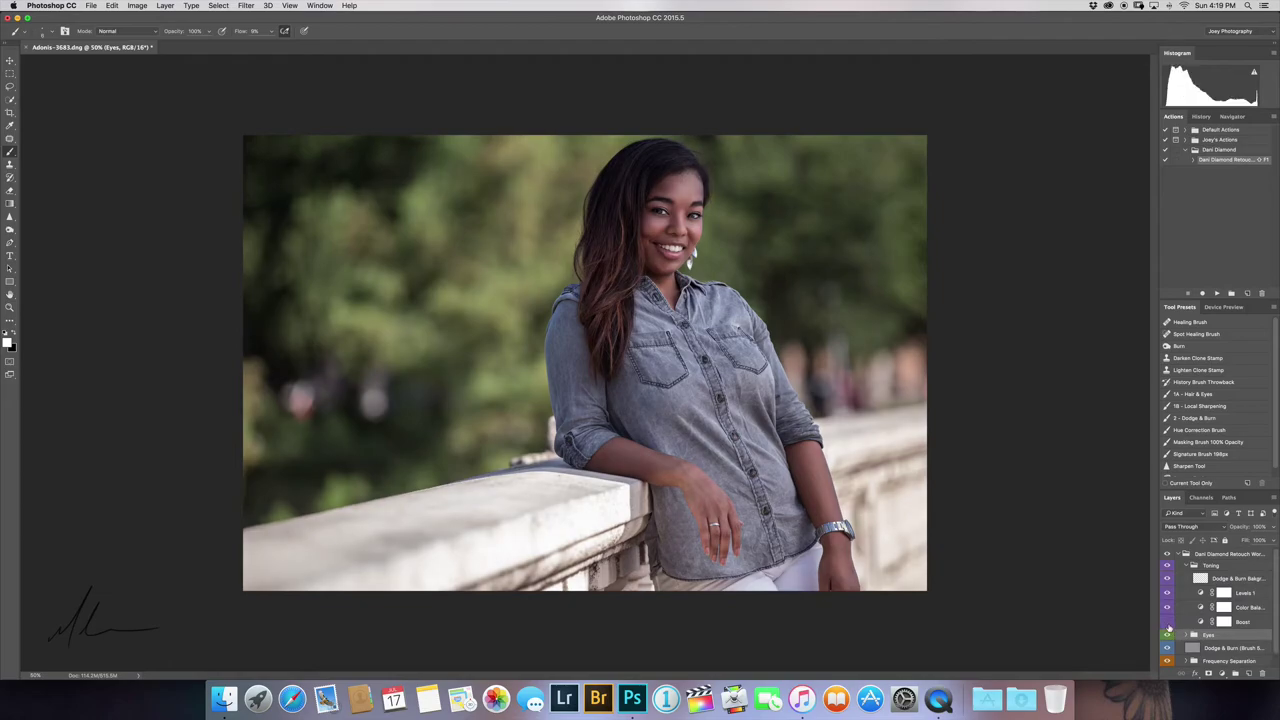
double_click(1201, 607)
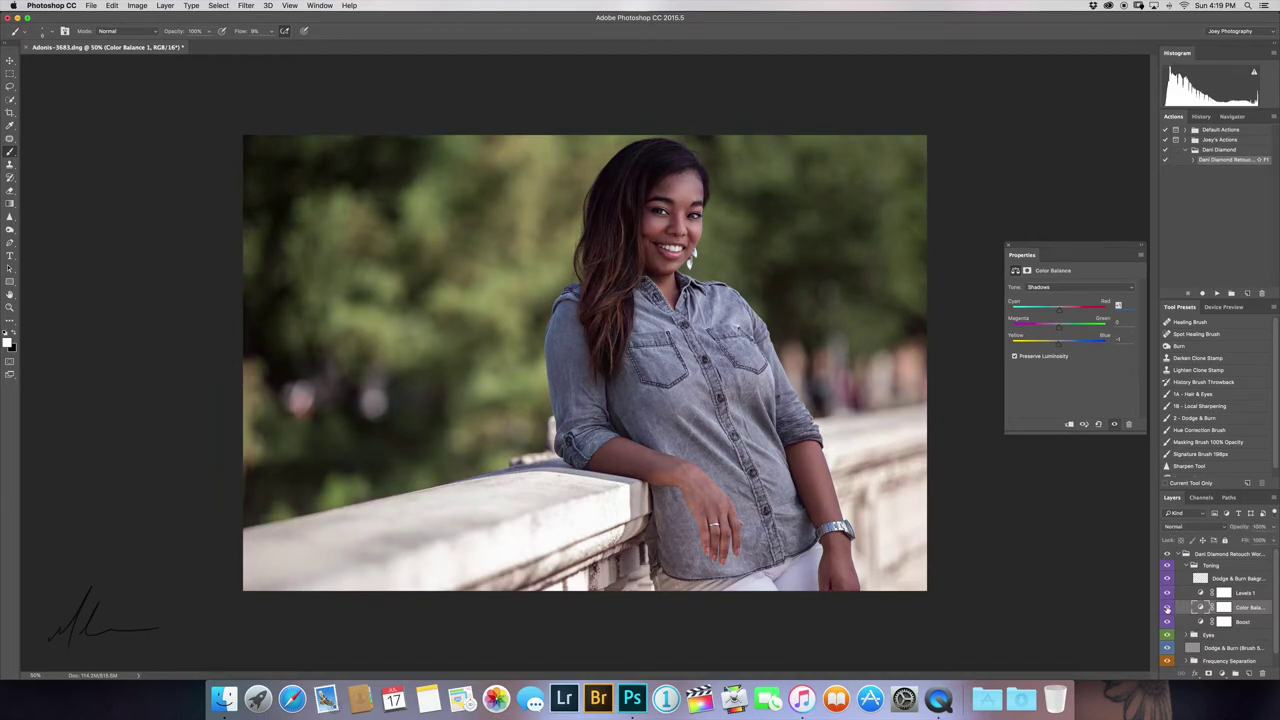
click(1068, 288)
click(1059, 330)
drag(1059, 344, 1057, 345)
key(alt+2)
click(1166, 607)
click(1166, 607)
- Switch Levels 1 to the Blue channel and add a Color Fill layer via action
click(1201, 594)
key(alt+5)
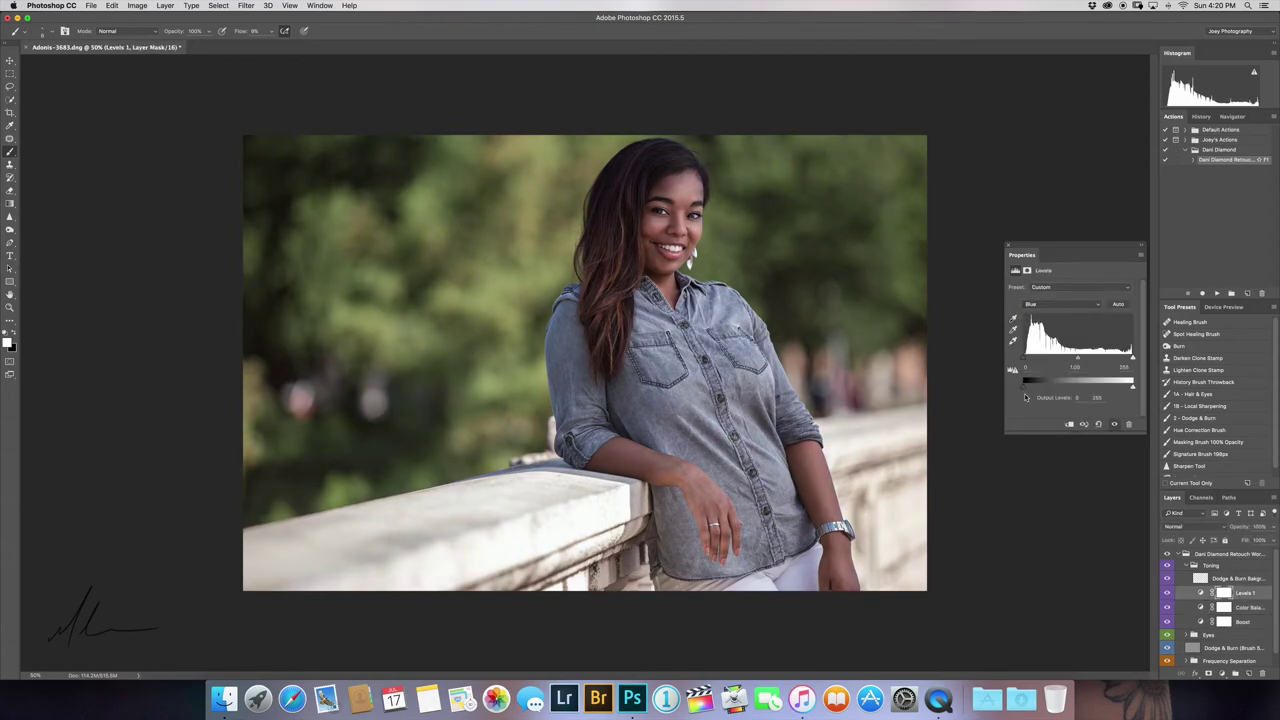
key(F1)
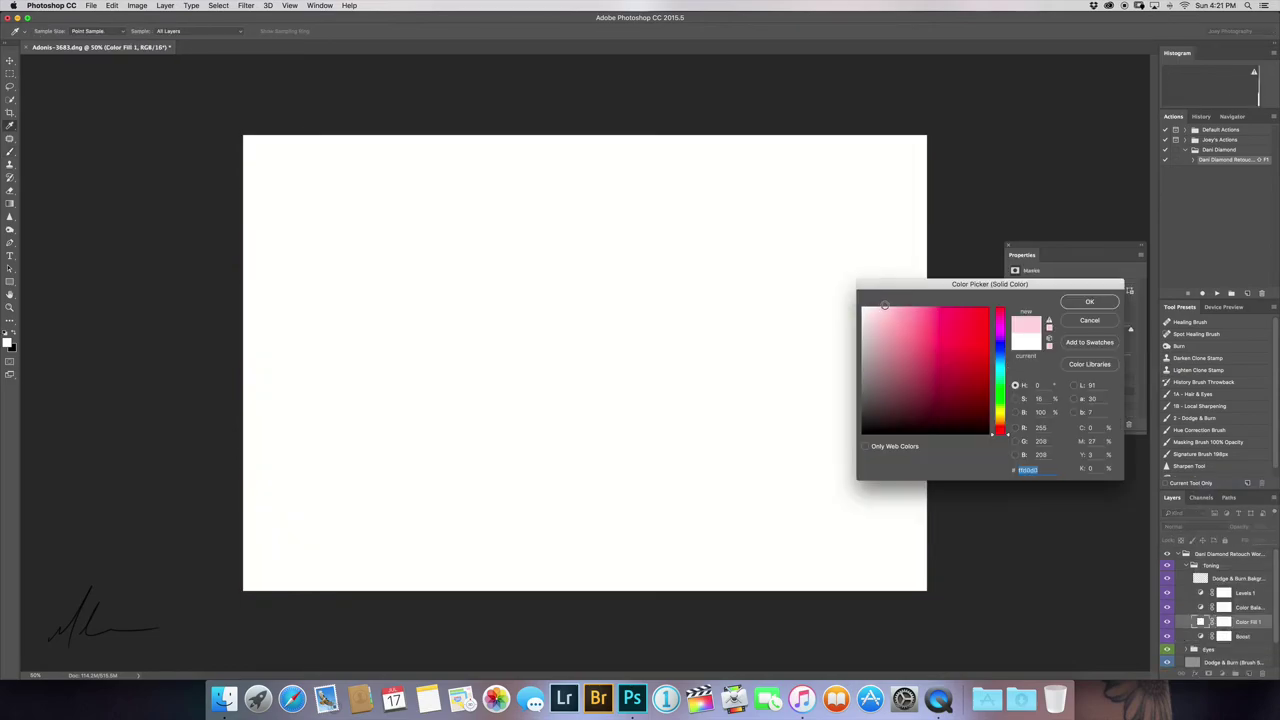
- Shift the Color Fill 1 hue to pink-magenta and lower it to about 12% opacity
key(Return)
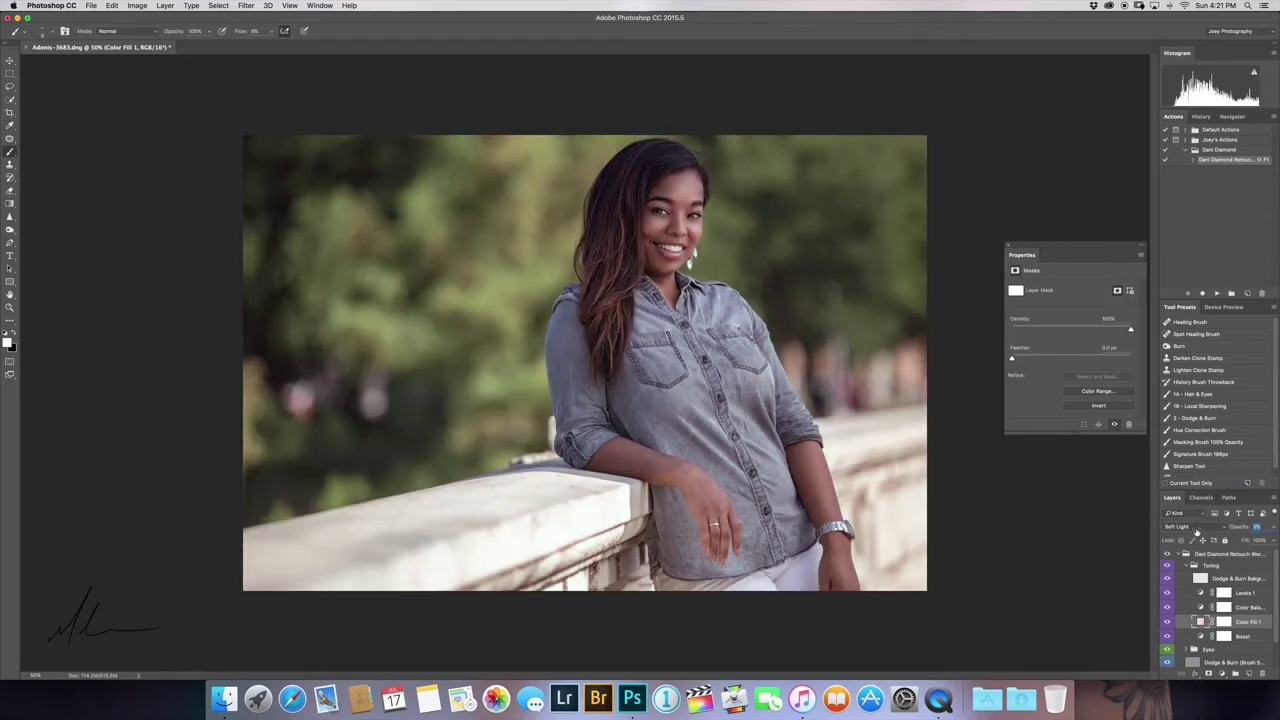
double_click(1200, 621)
drag(996, 436, 993, 329)
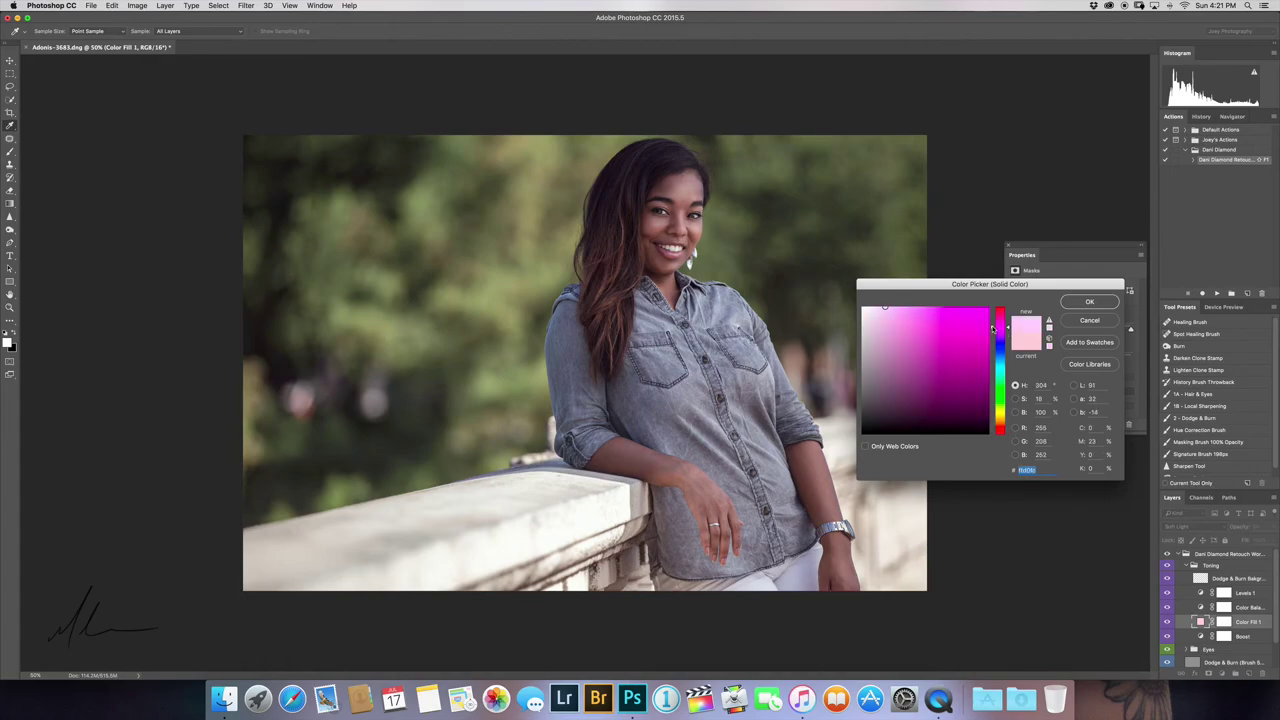
key(Return)
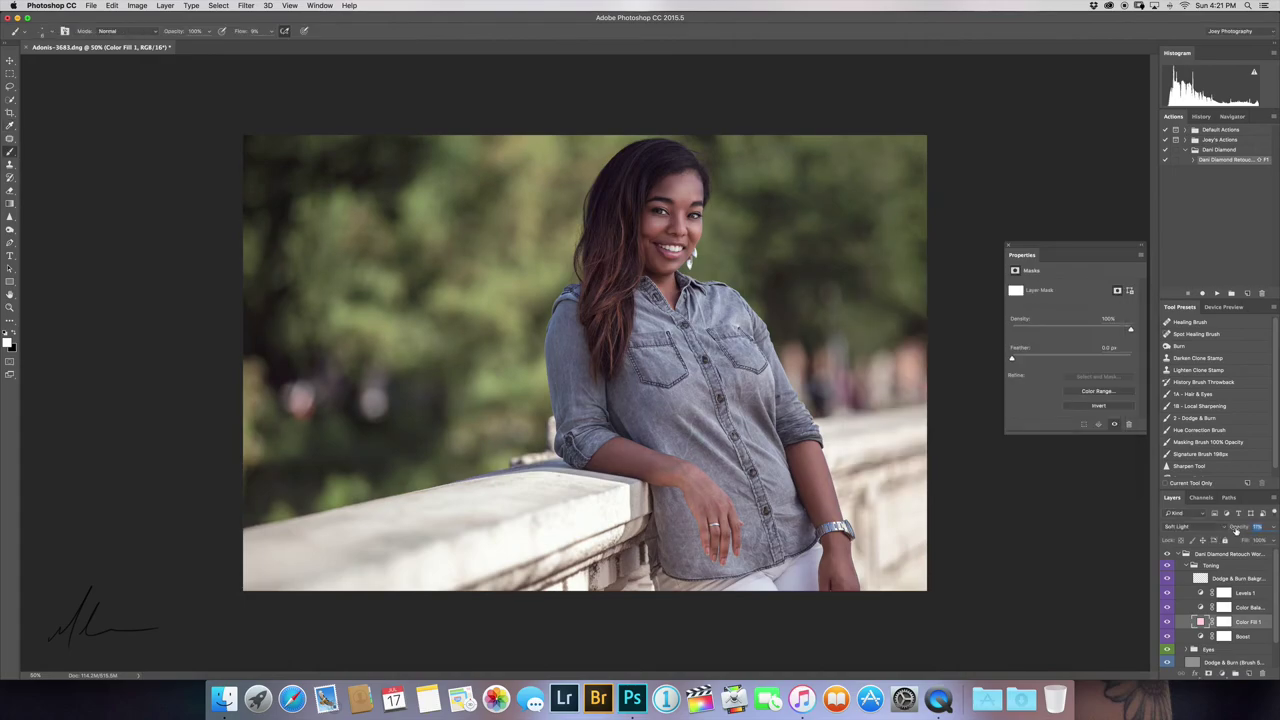
drag(1238, 531, 1240, 530)
- Compare the Dodge & Burn Background layer off and on, then collapse the retouch group
click(1210, 579)
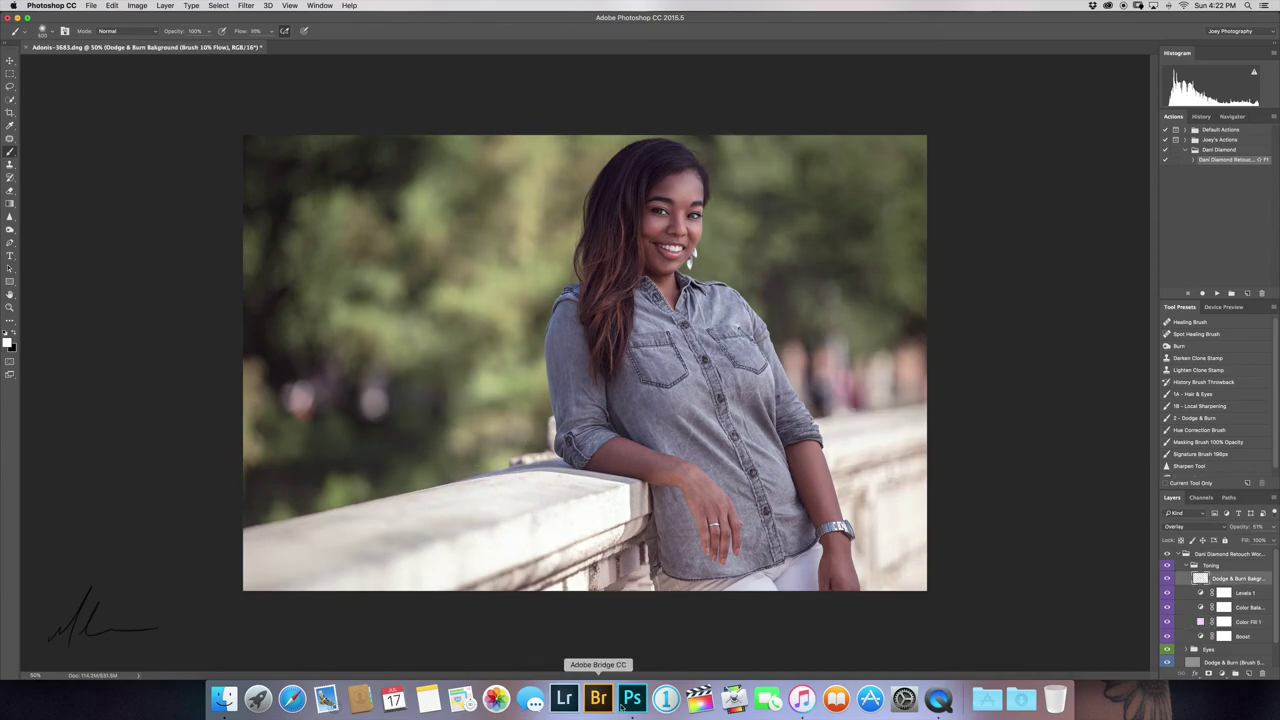
click(1167, 579)
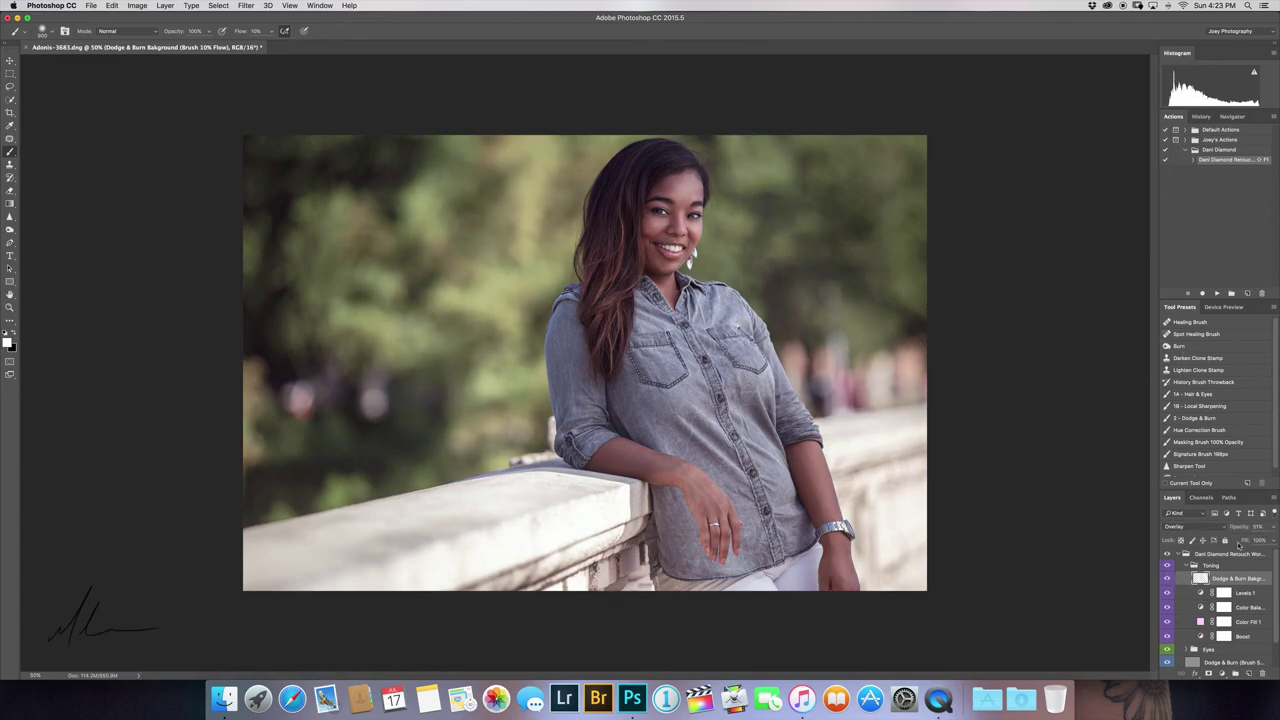
click(1234, 530)
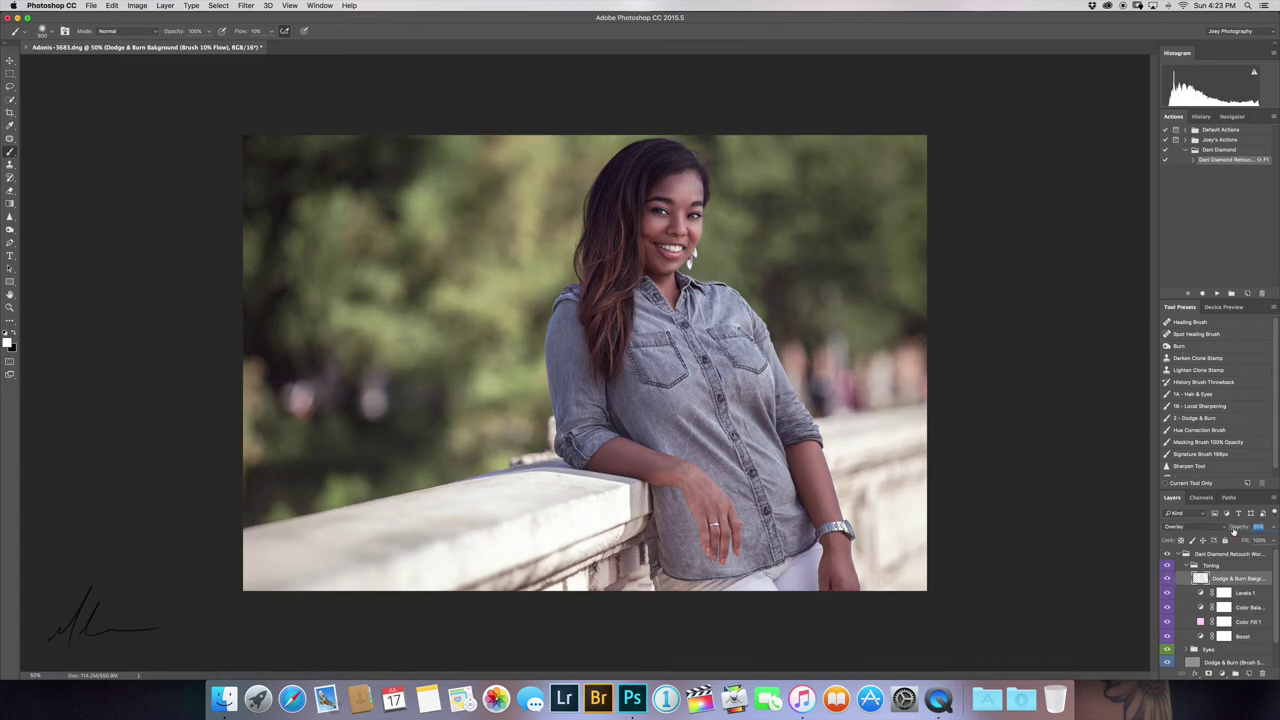
click(1186, 554)
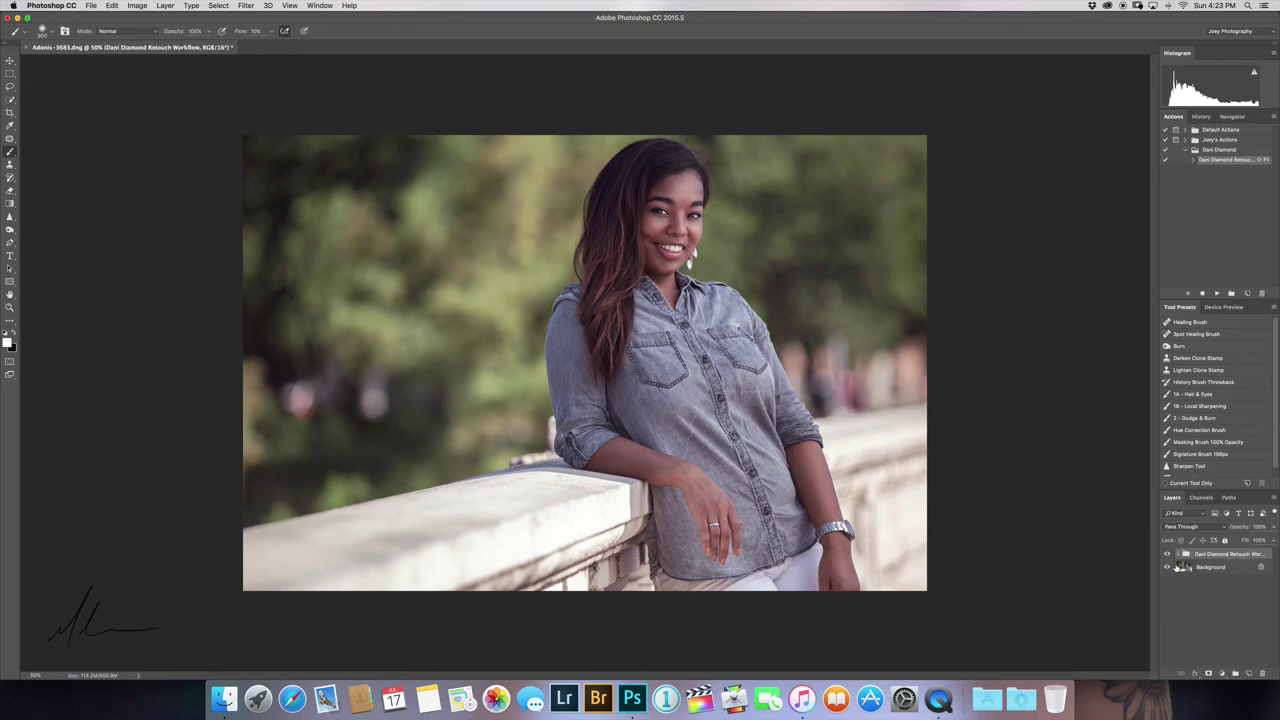